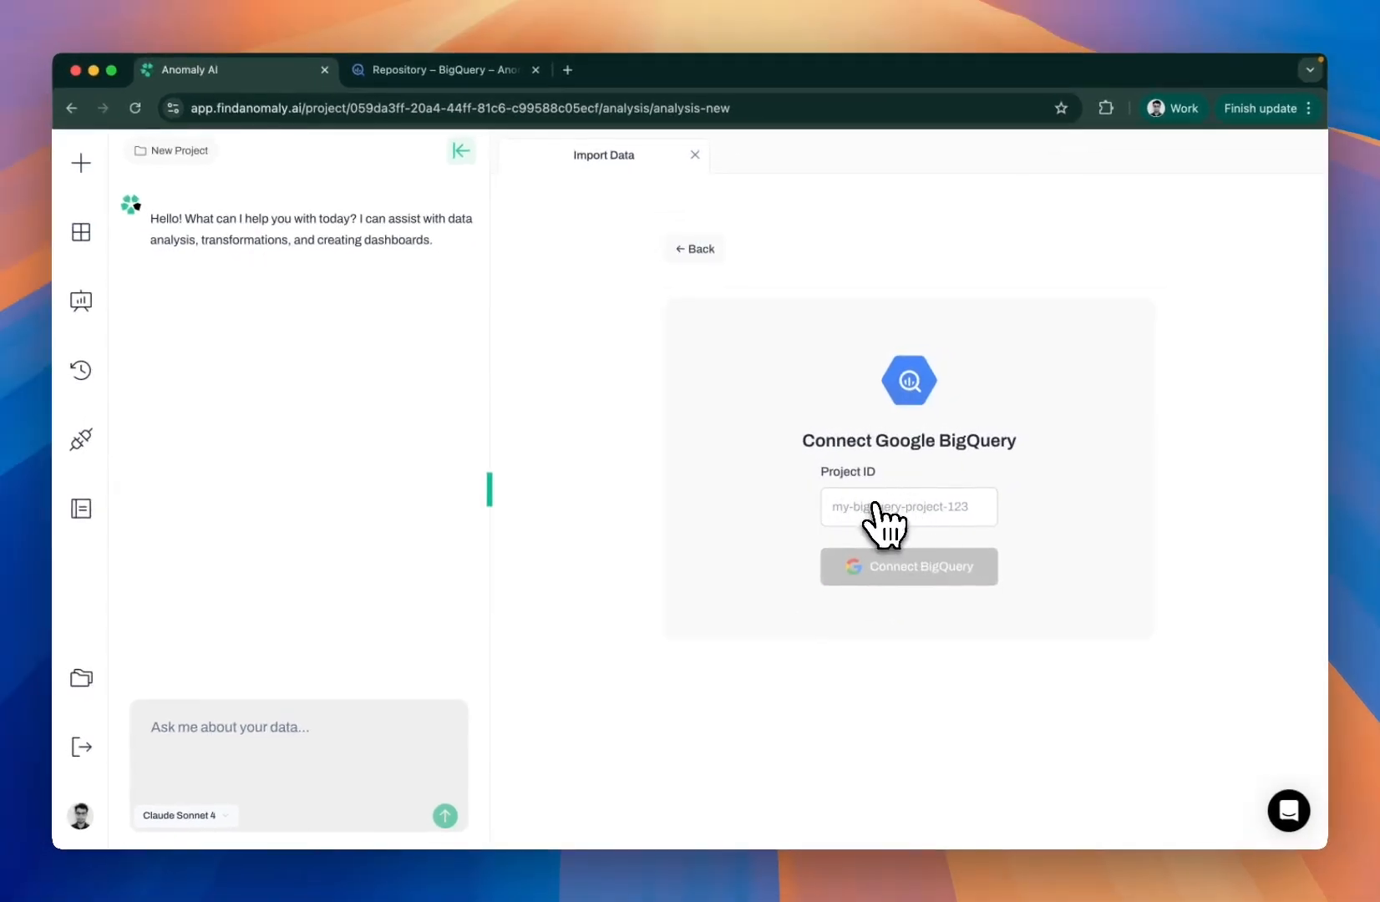
Copy the project ID anomaly-ai-testing from the BigQuery console and enter it as the Project ID in Anomaly AI
click(445, 70)
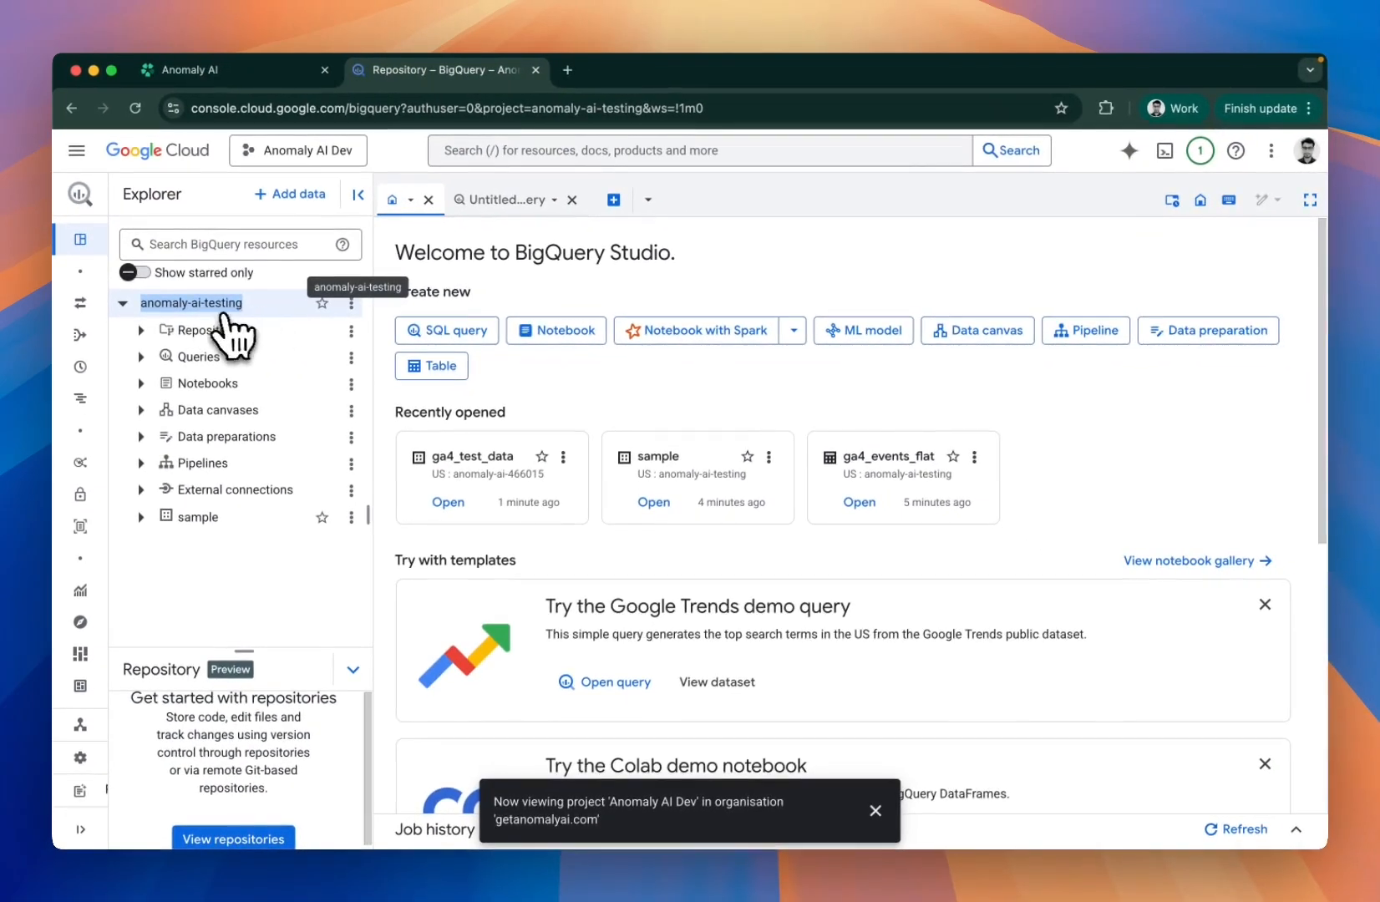
triple_click(222, 306)
key(super+c)
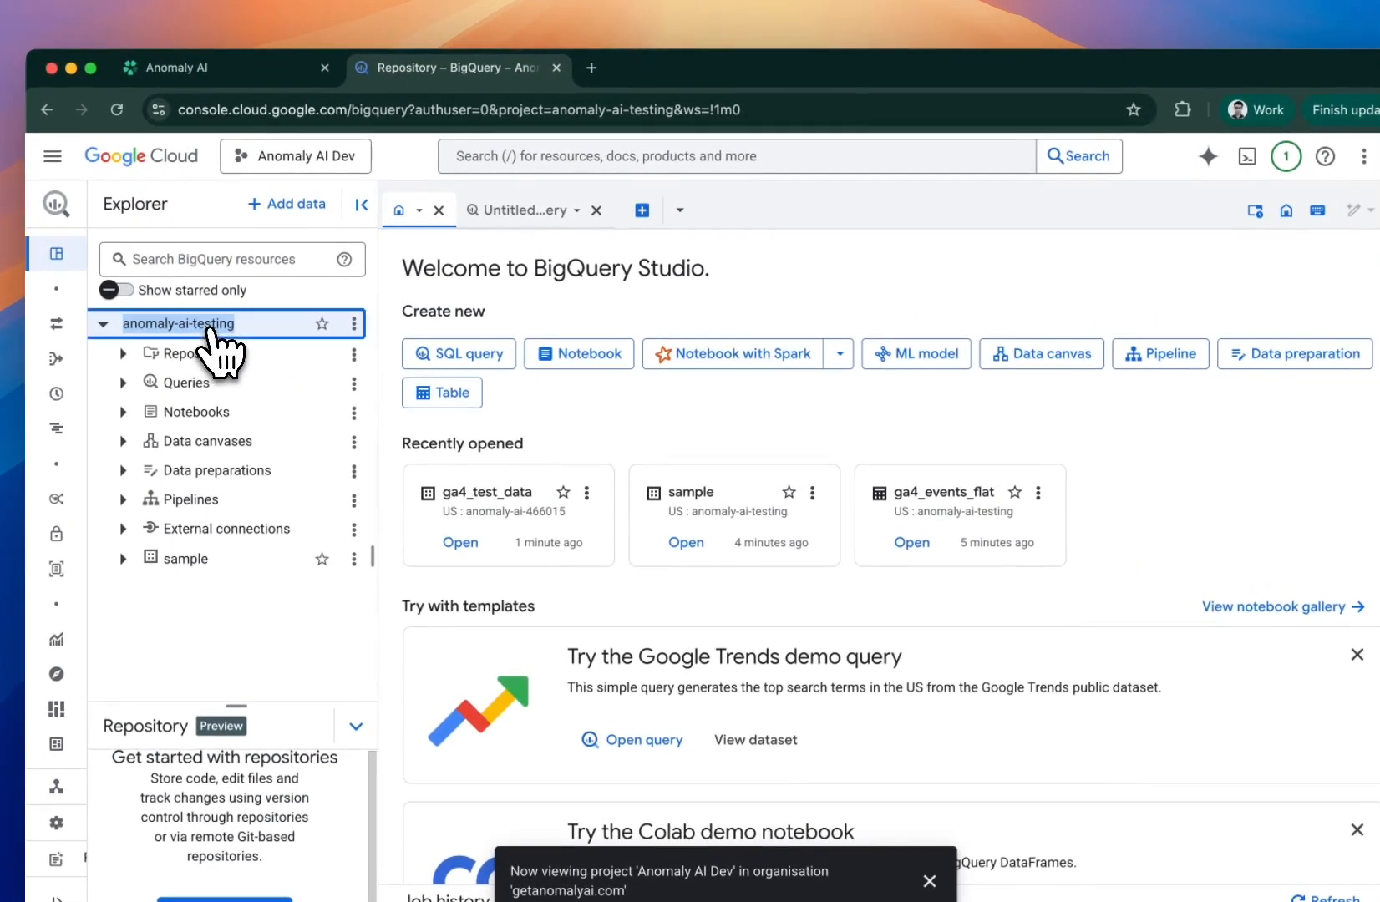
click(230, 67)
click(956, 544)
key(super+v)
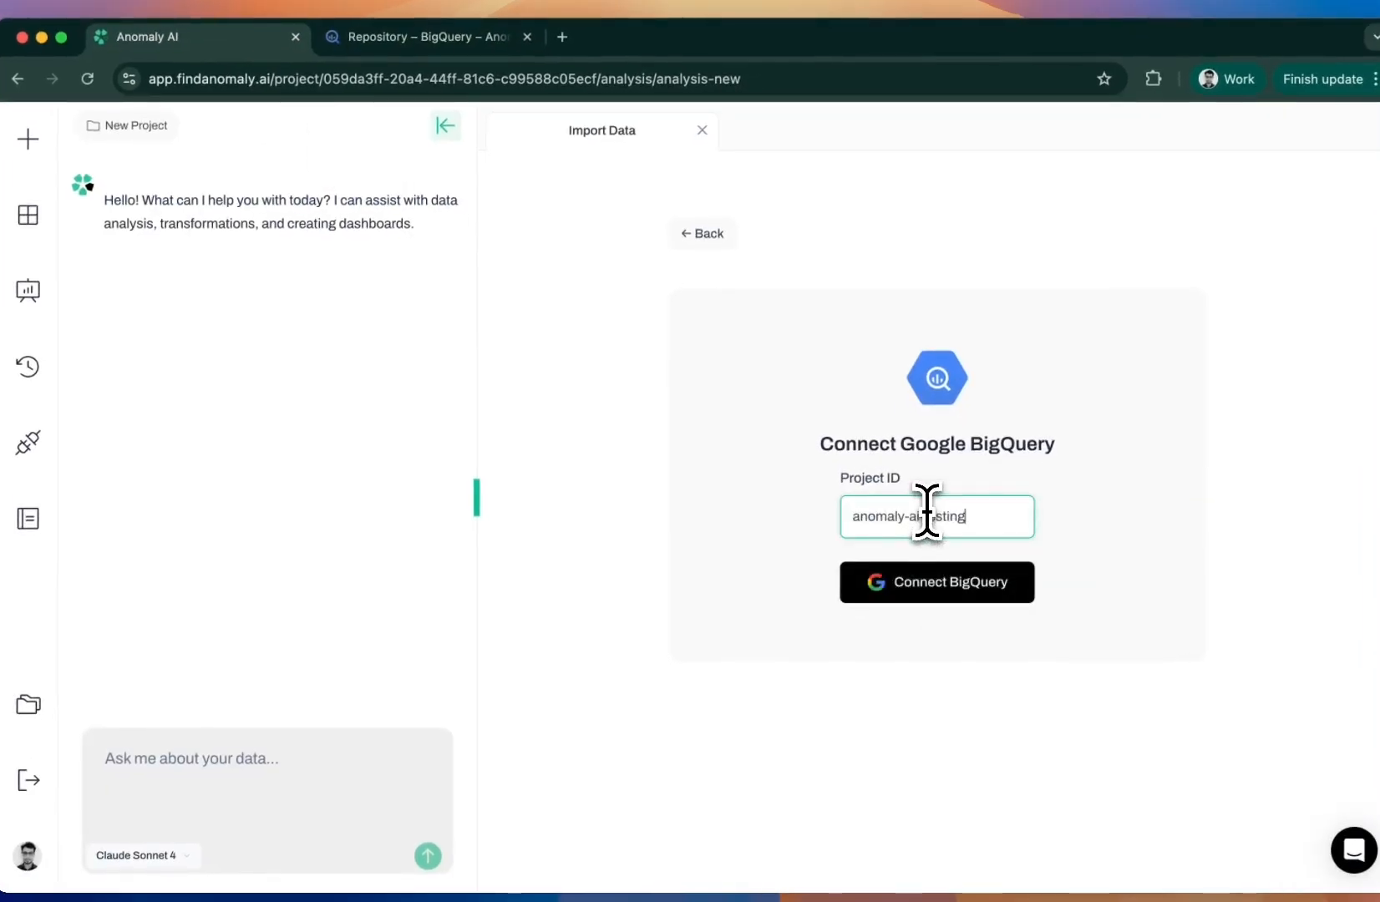
Connect BigQuery by choosing the listed Google account and granting Anomaly AI access to it
click(927, 608)
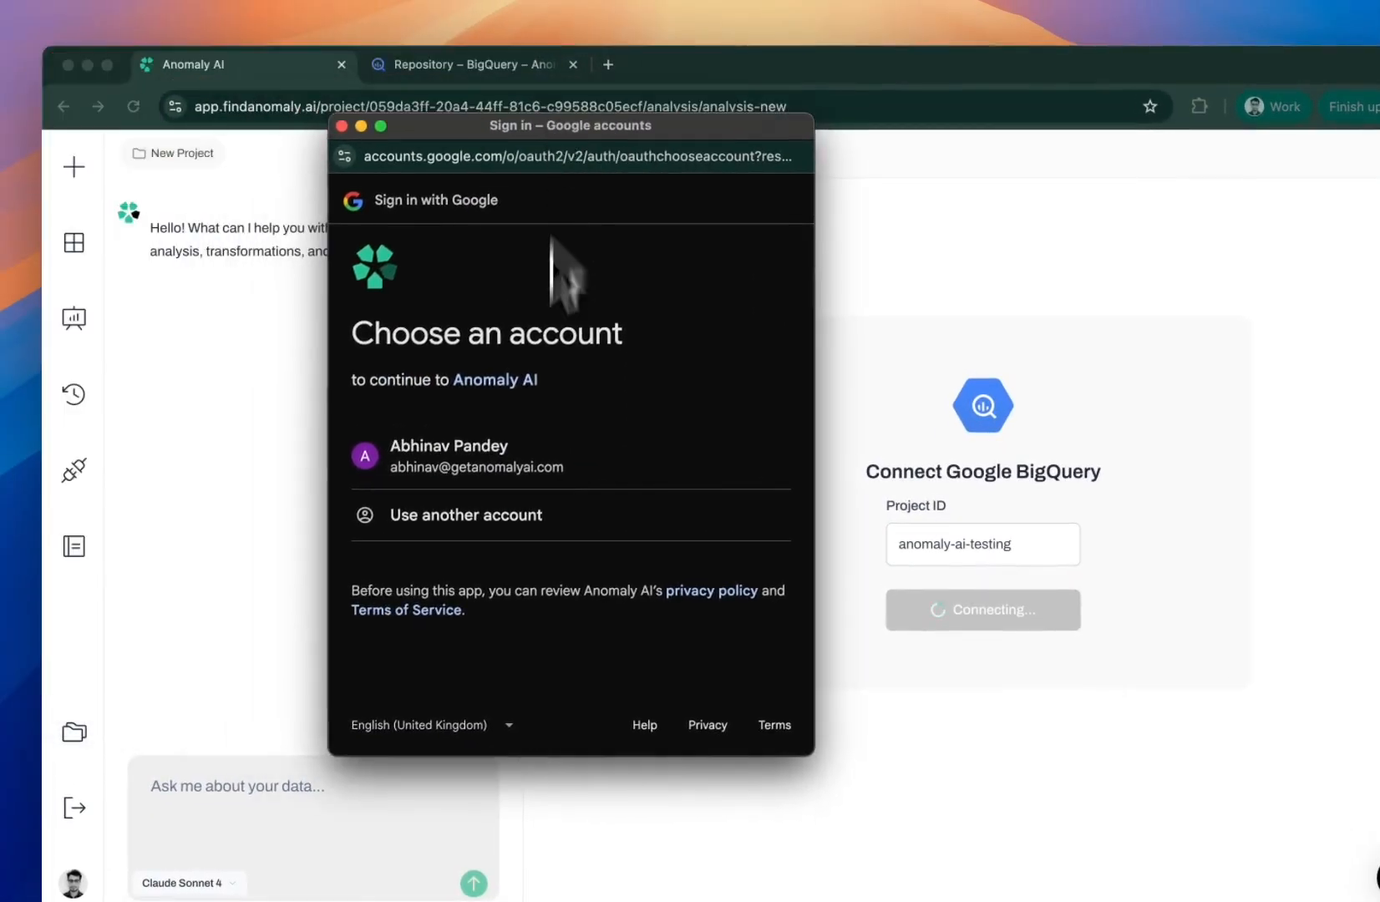
click(499, 422)
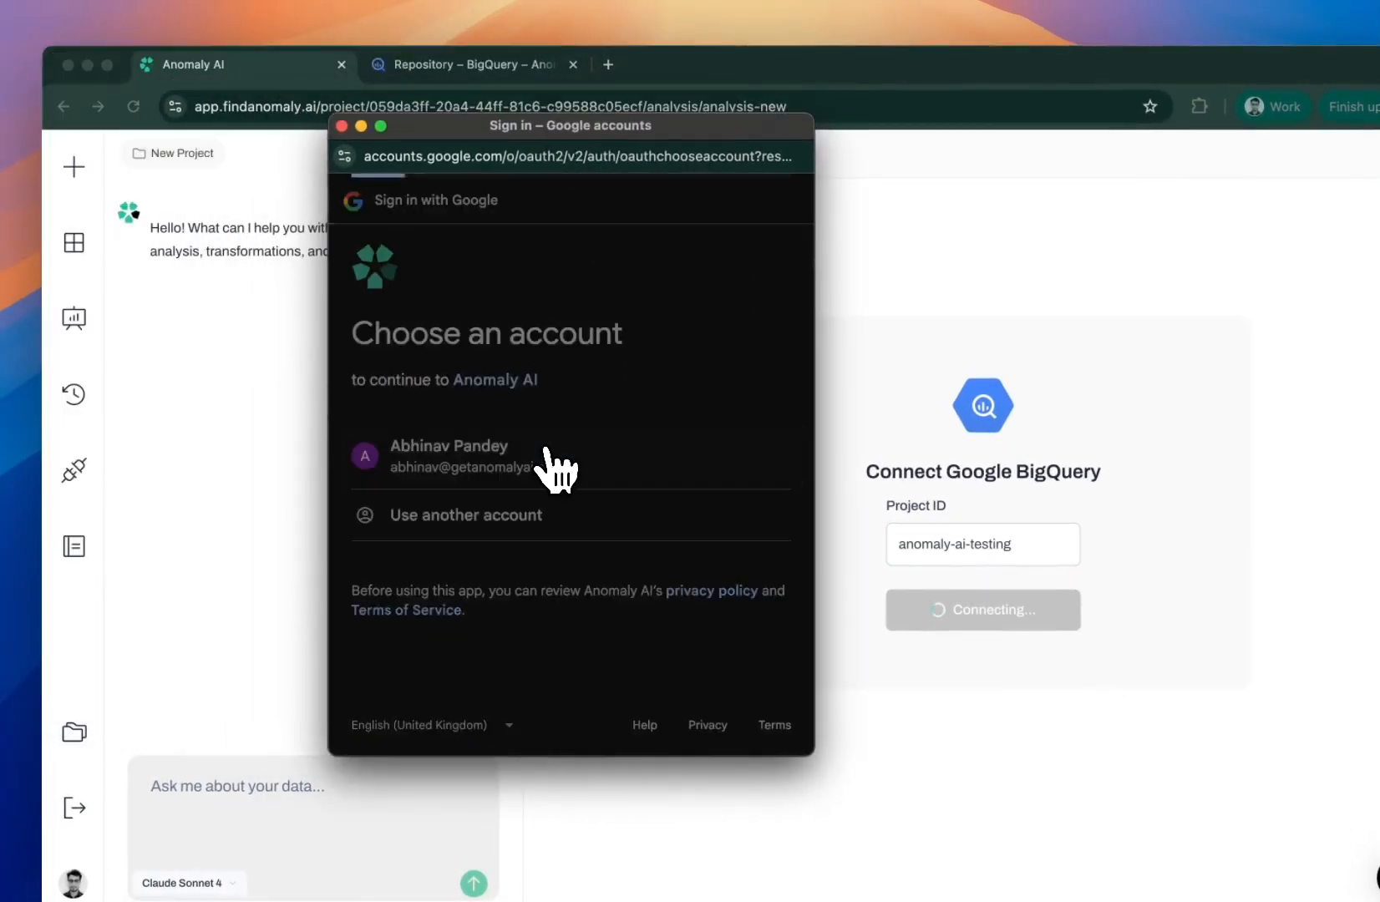
scroll(554, 468, down, 4)
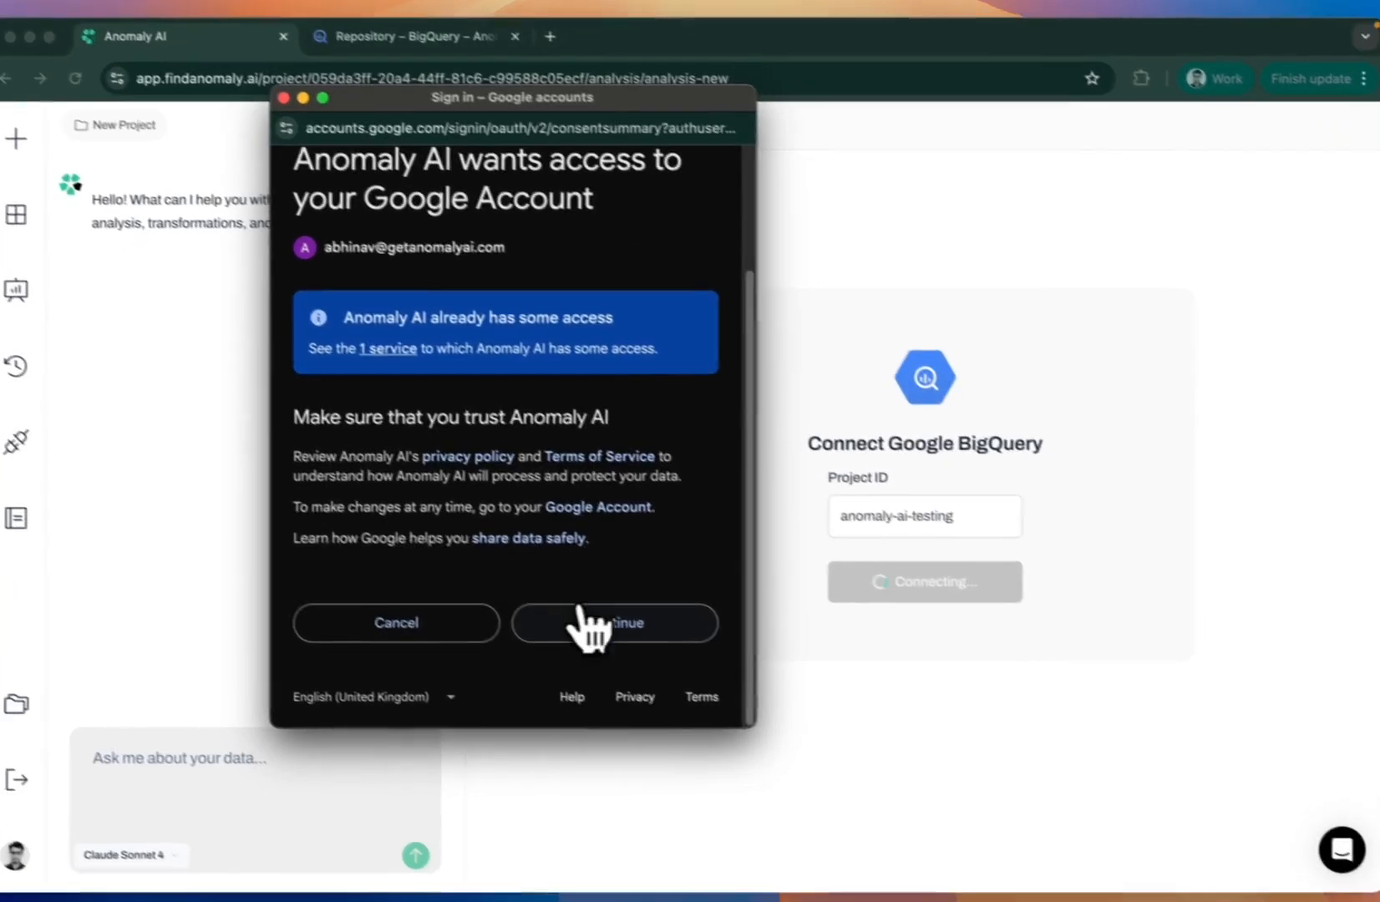
click(595, 626)
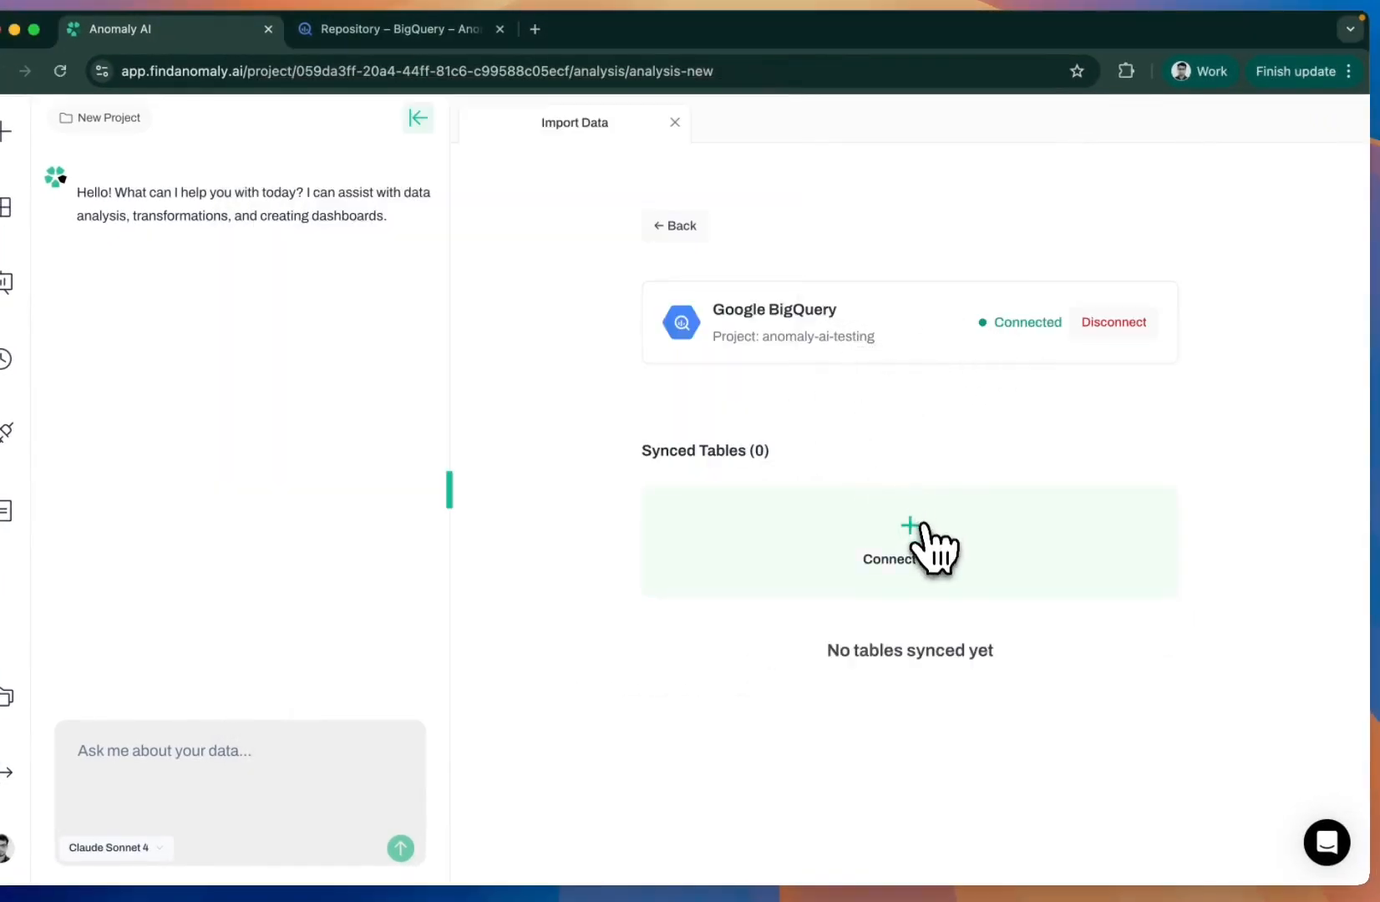
Add the ga4_events_flat table to the BigQuery connection and sync it
click(944, 576)
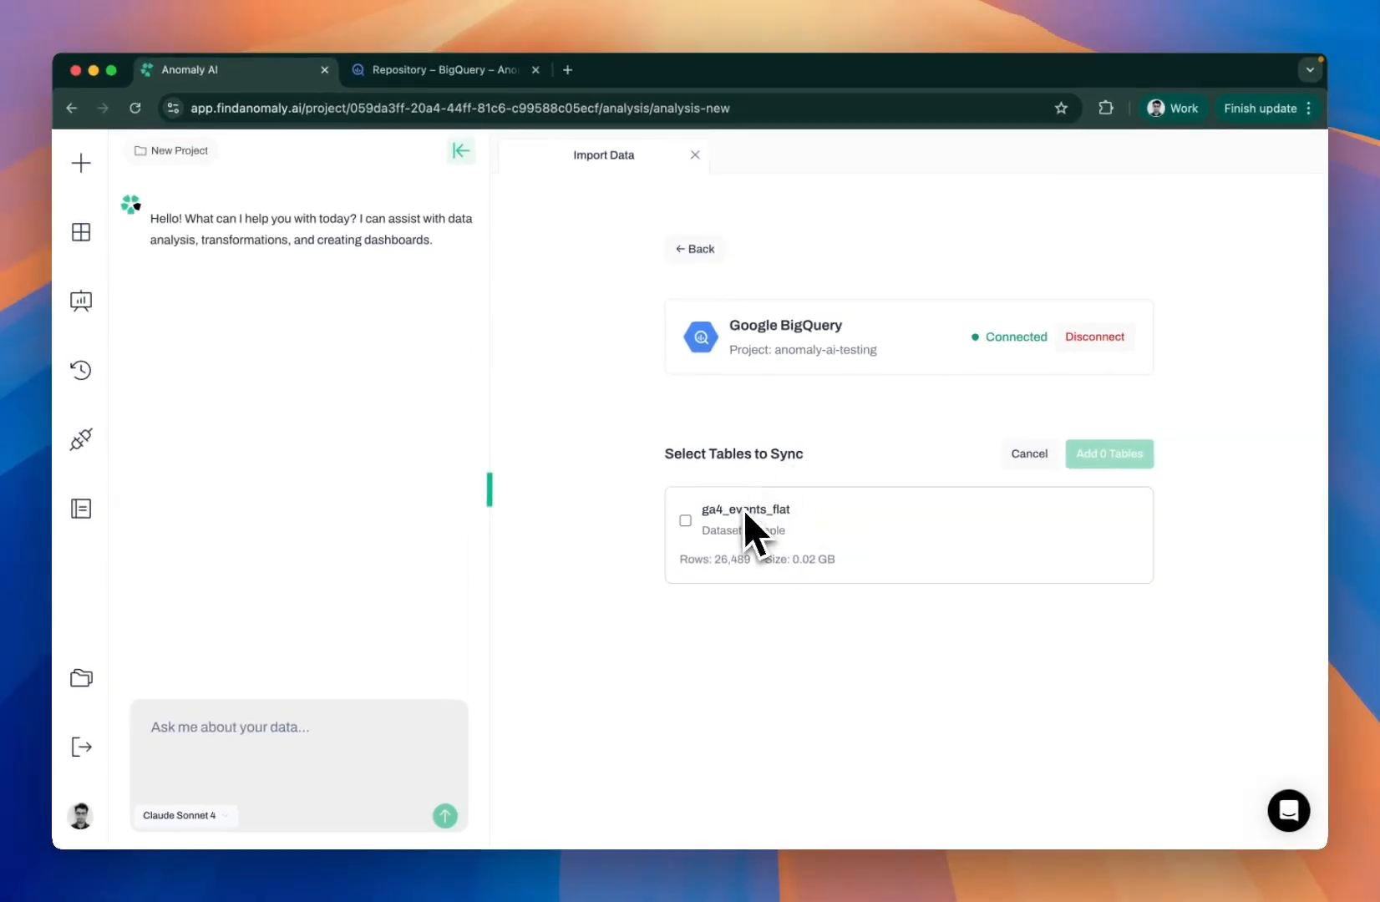
click(814, 550)
click(1115, 426)
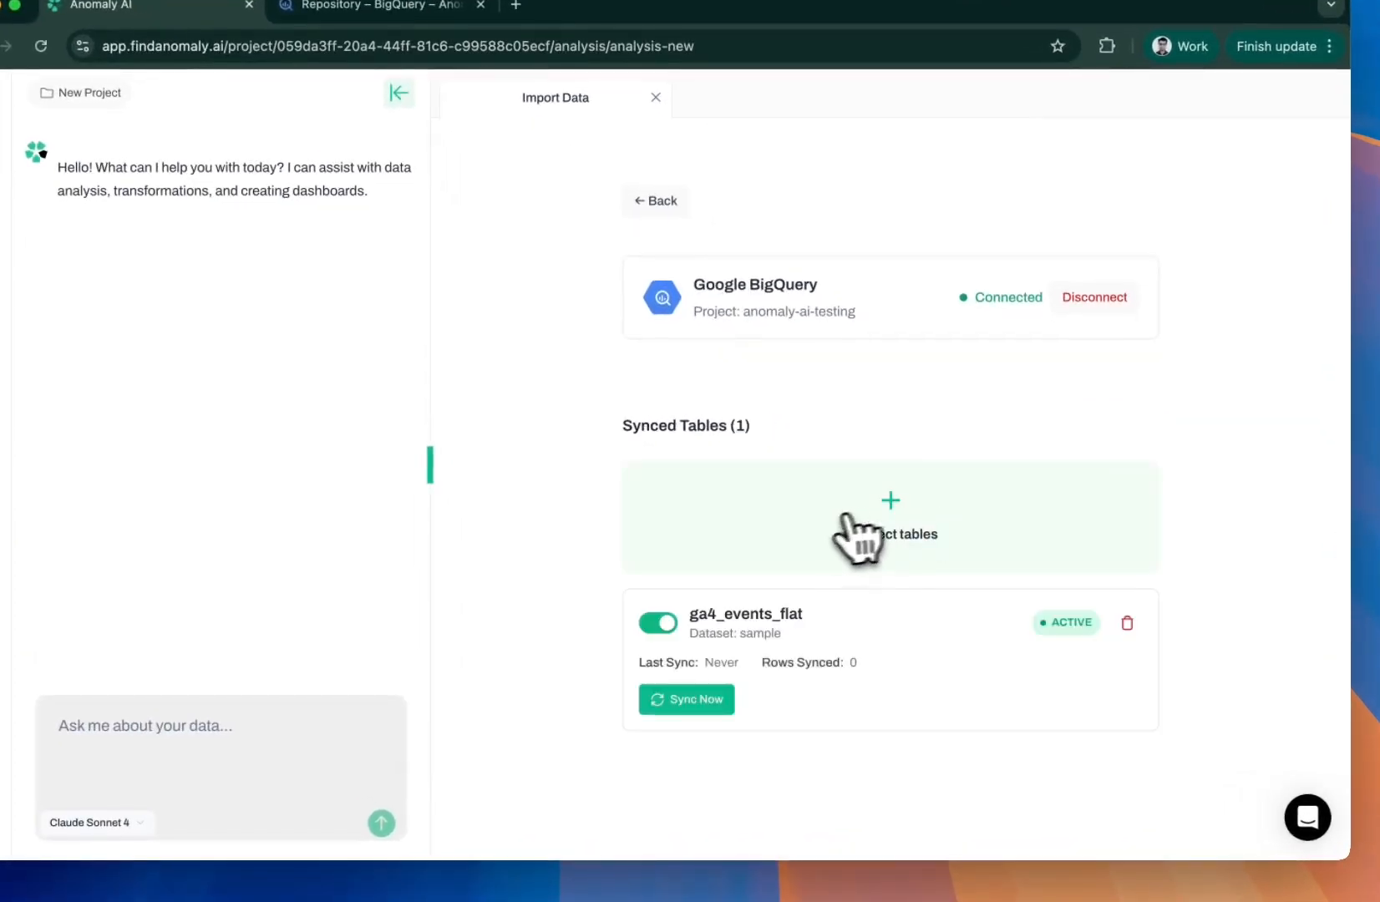
click(706, 700)
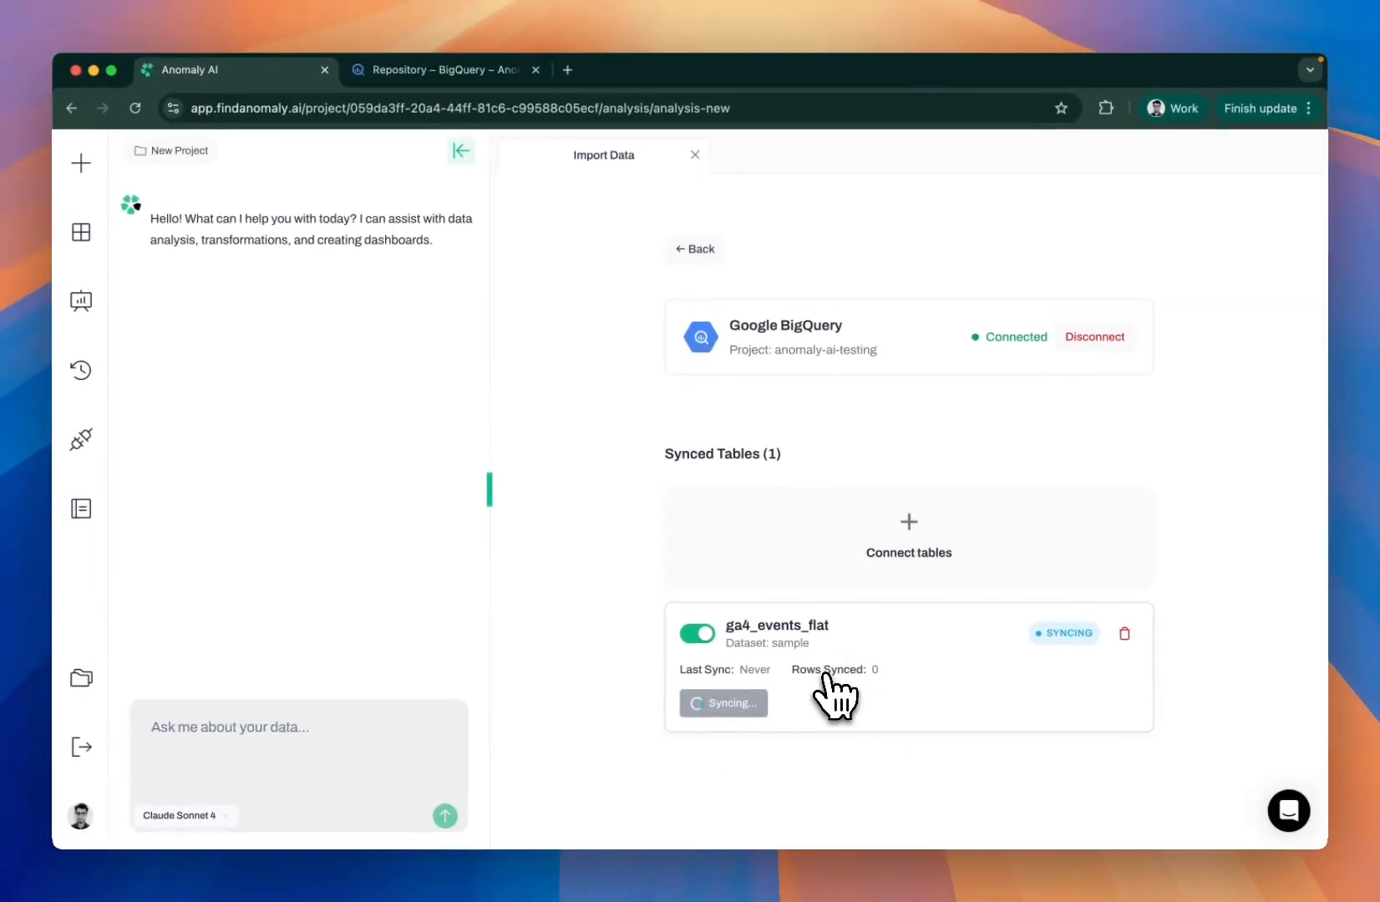
Open the ga4_events_flat table and look through its columns from first to last
click(829, 628)
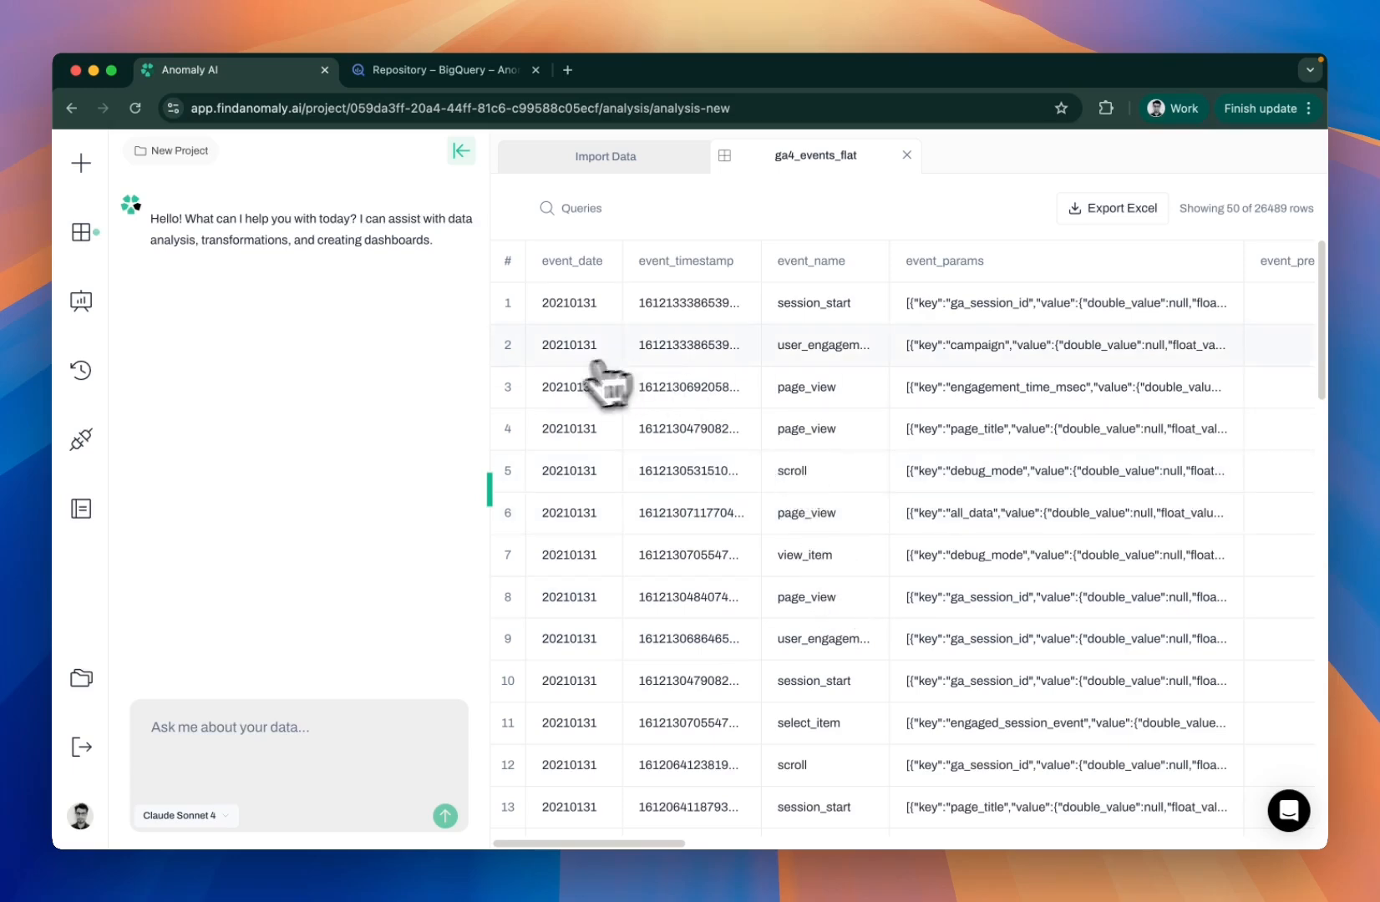
scroll(594, 339, right, 10)
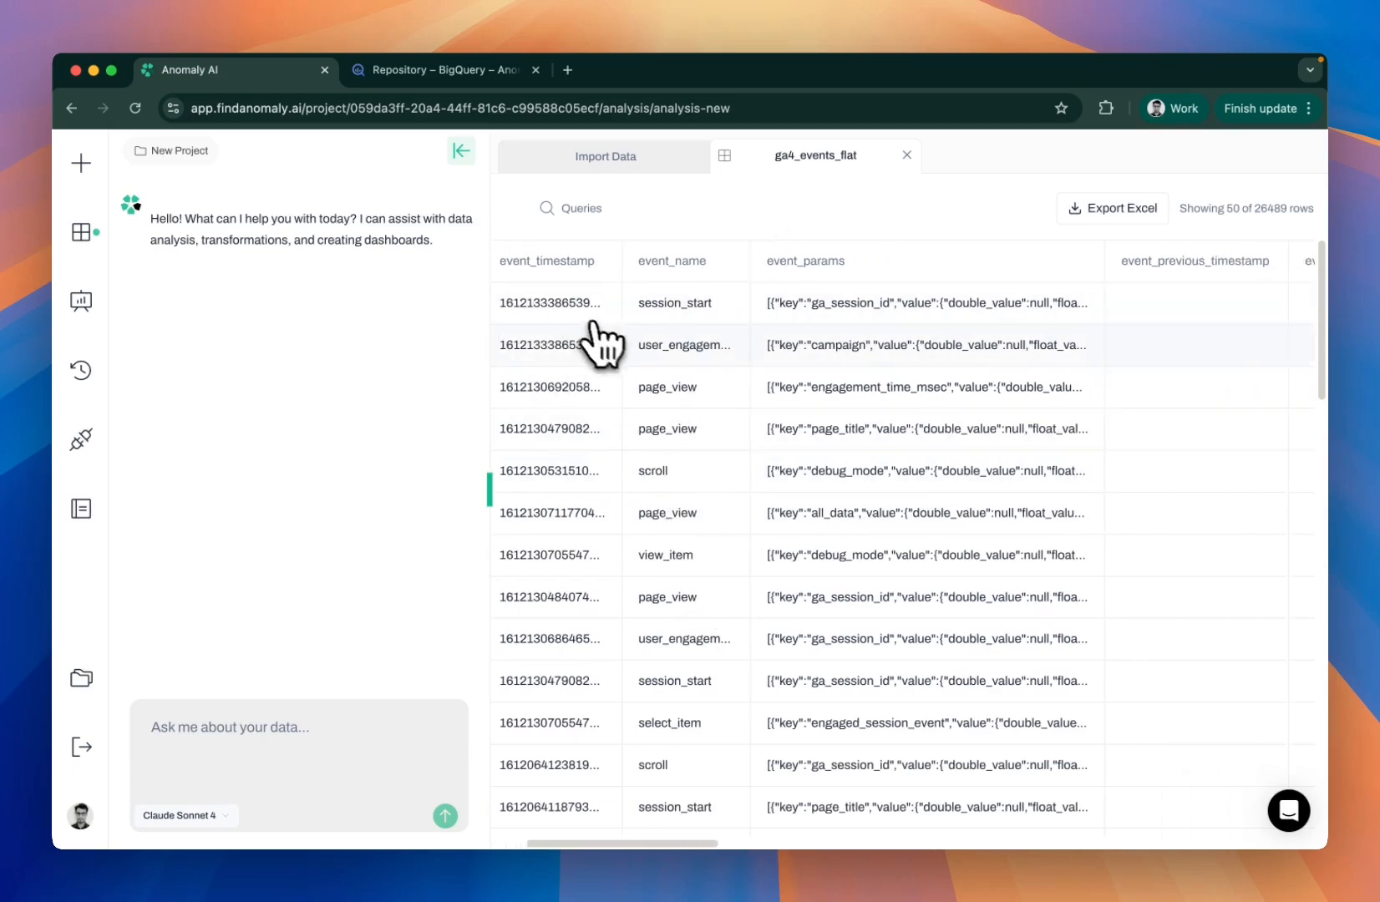
scroll(599, 334, right, 15)
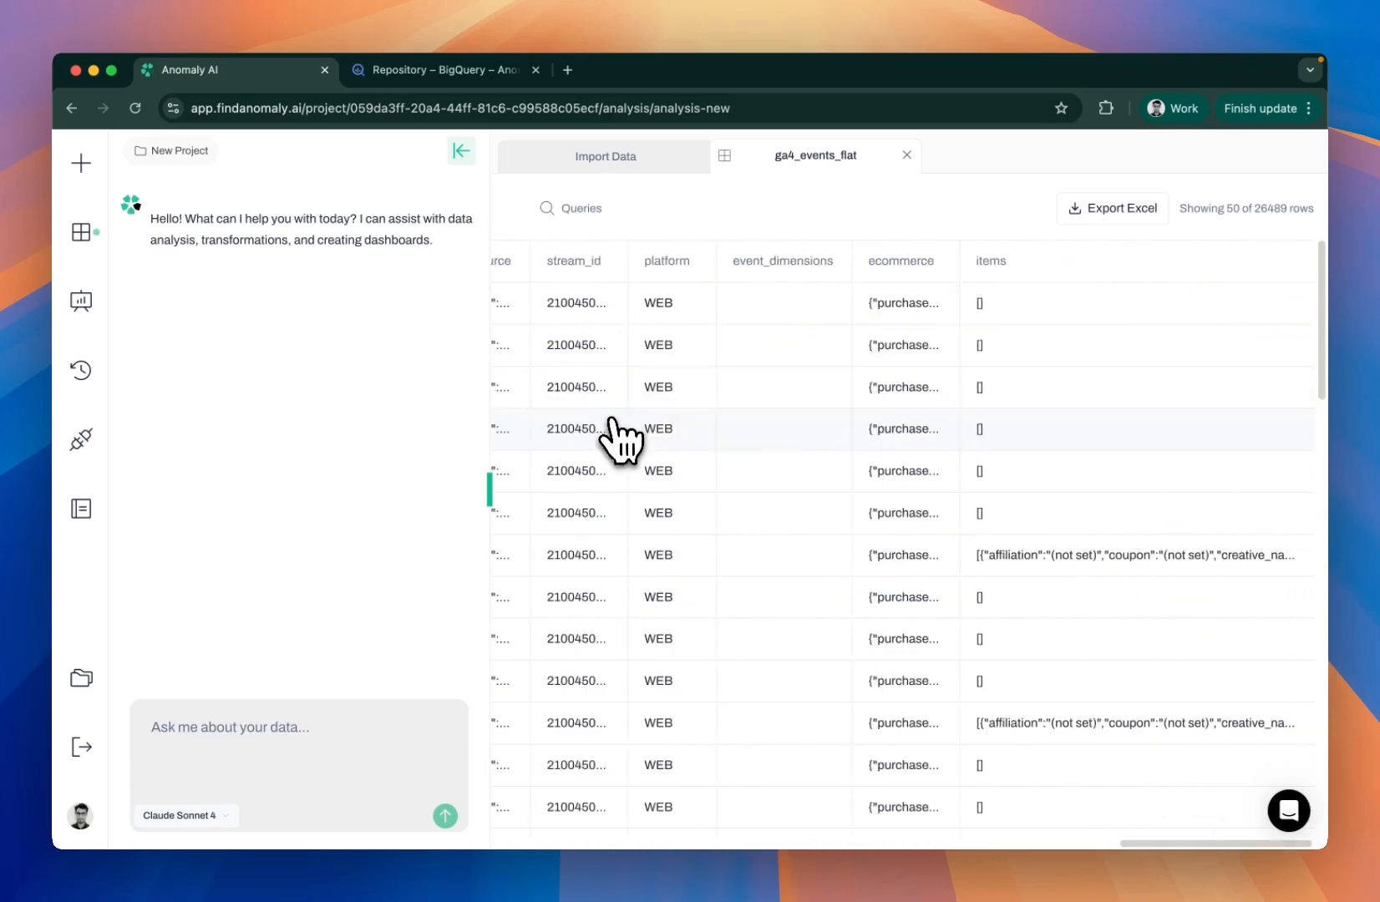
scroll(614, 451, left, 15)
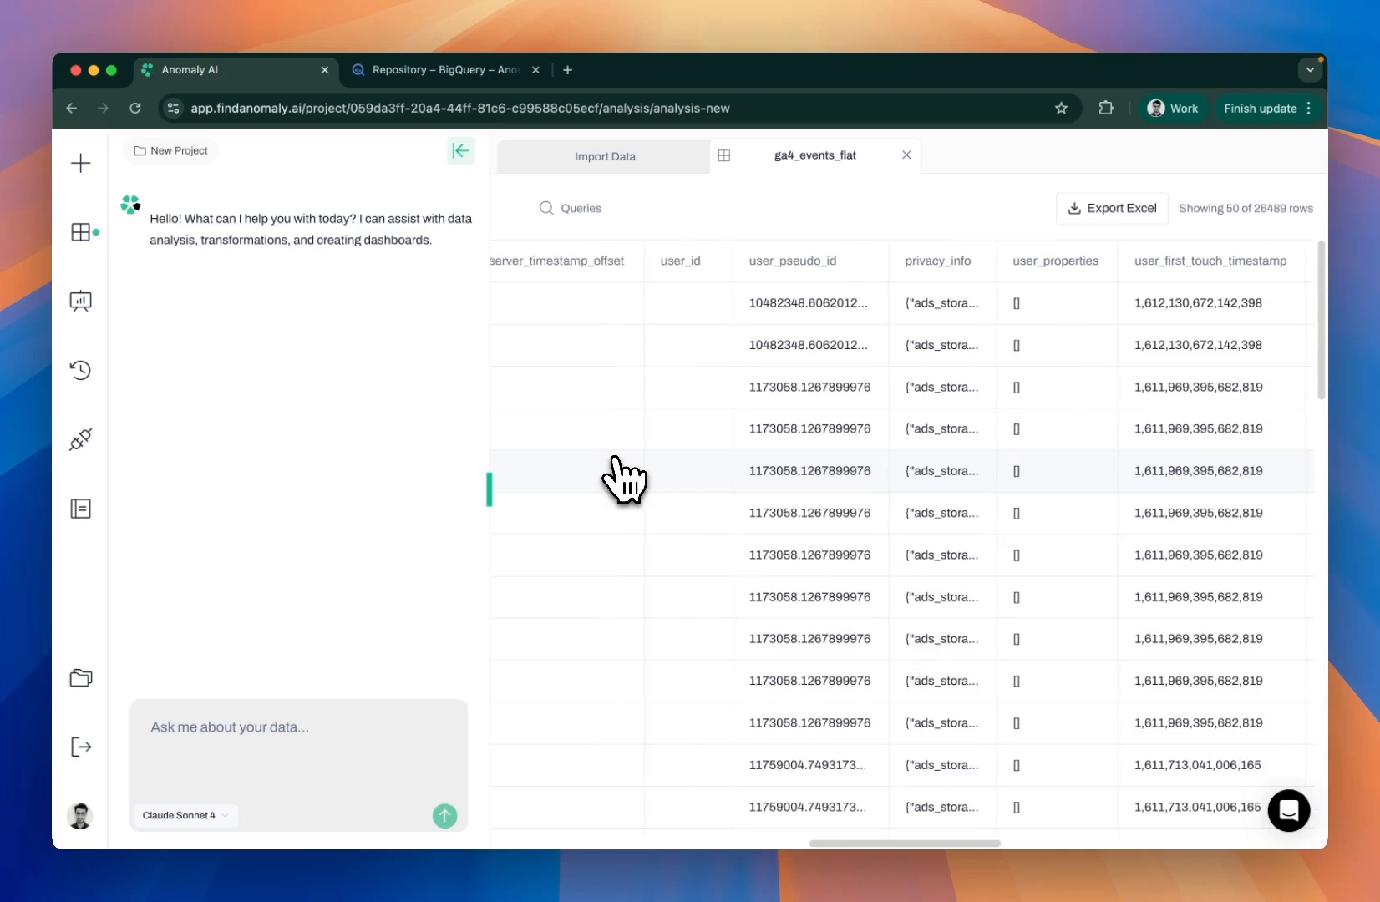
scroll(618, 480, left, 15)
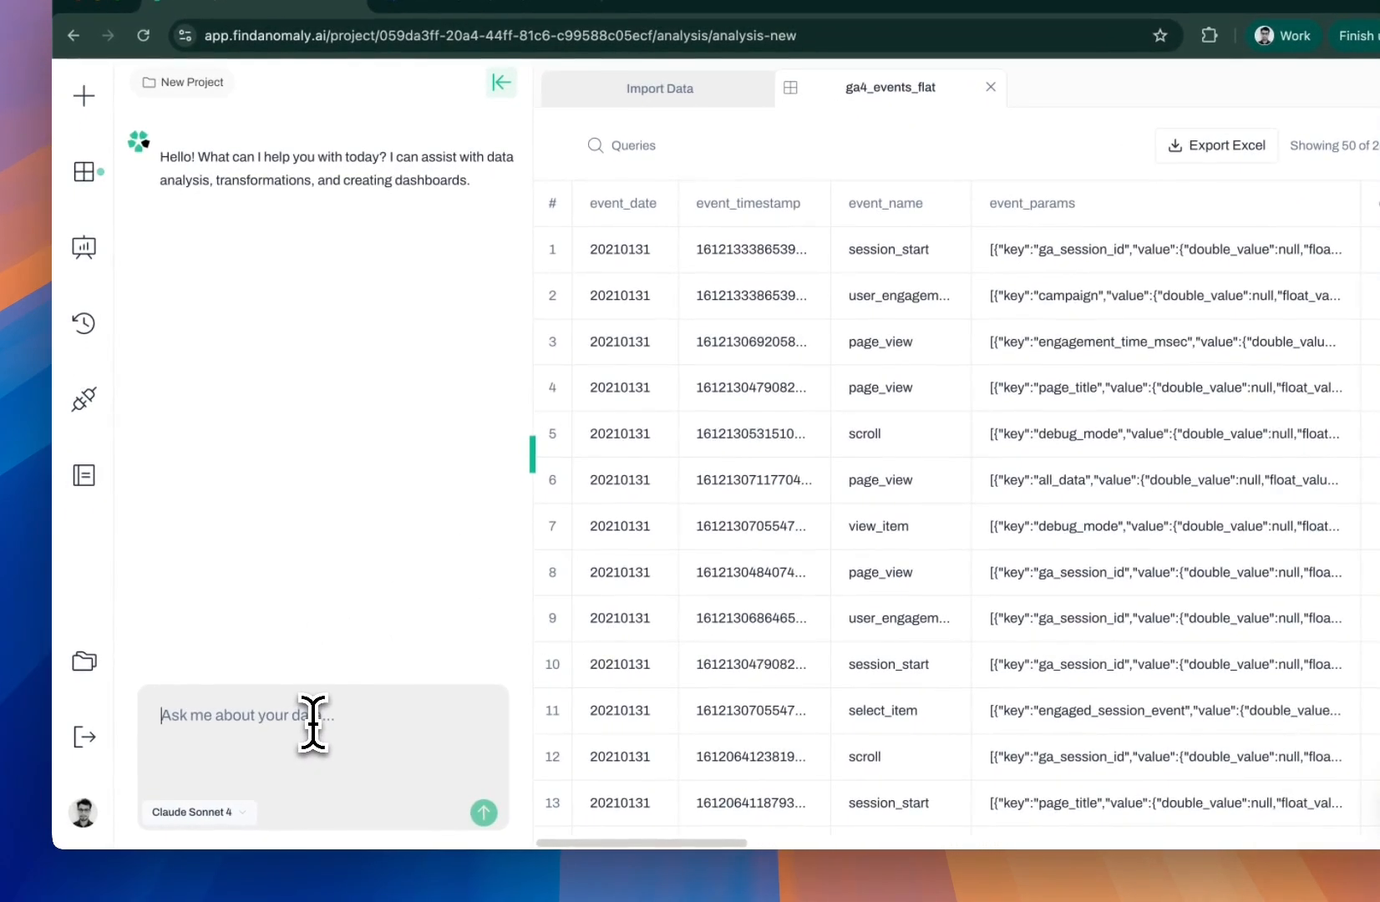
Send the assistant the prompt "Please clean the data and create a dashboard"
click(313, 723)
text(P)
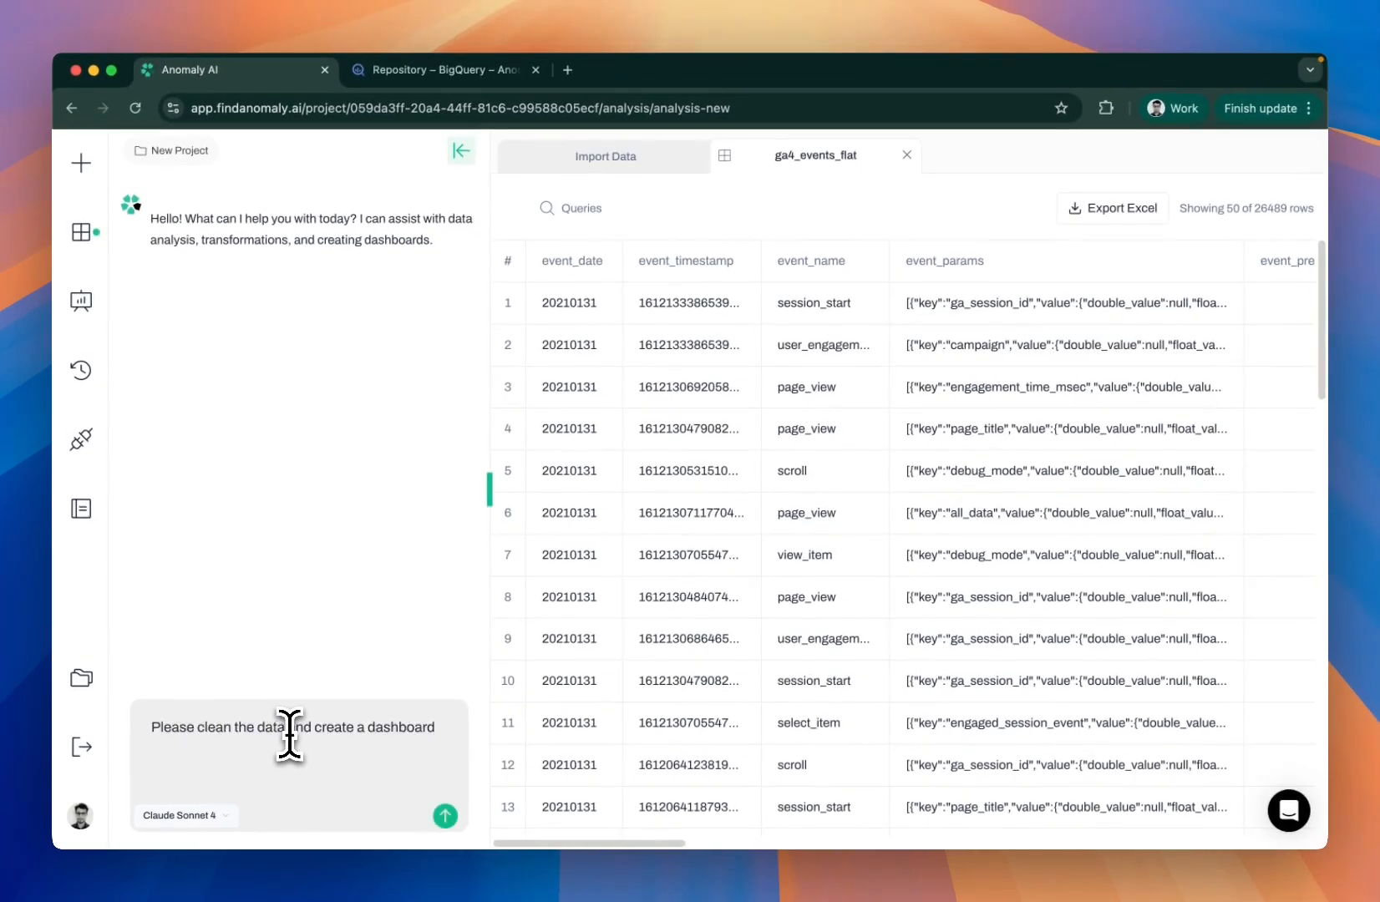
key(Return)
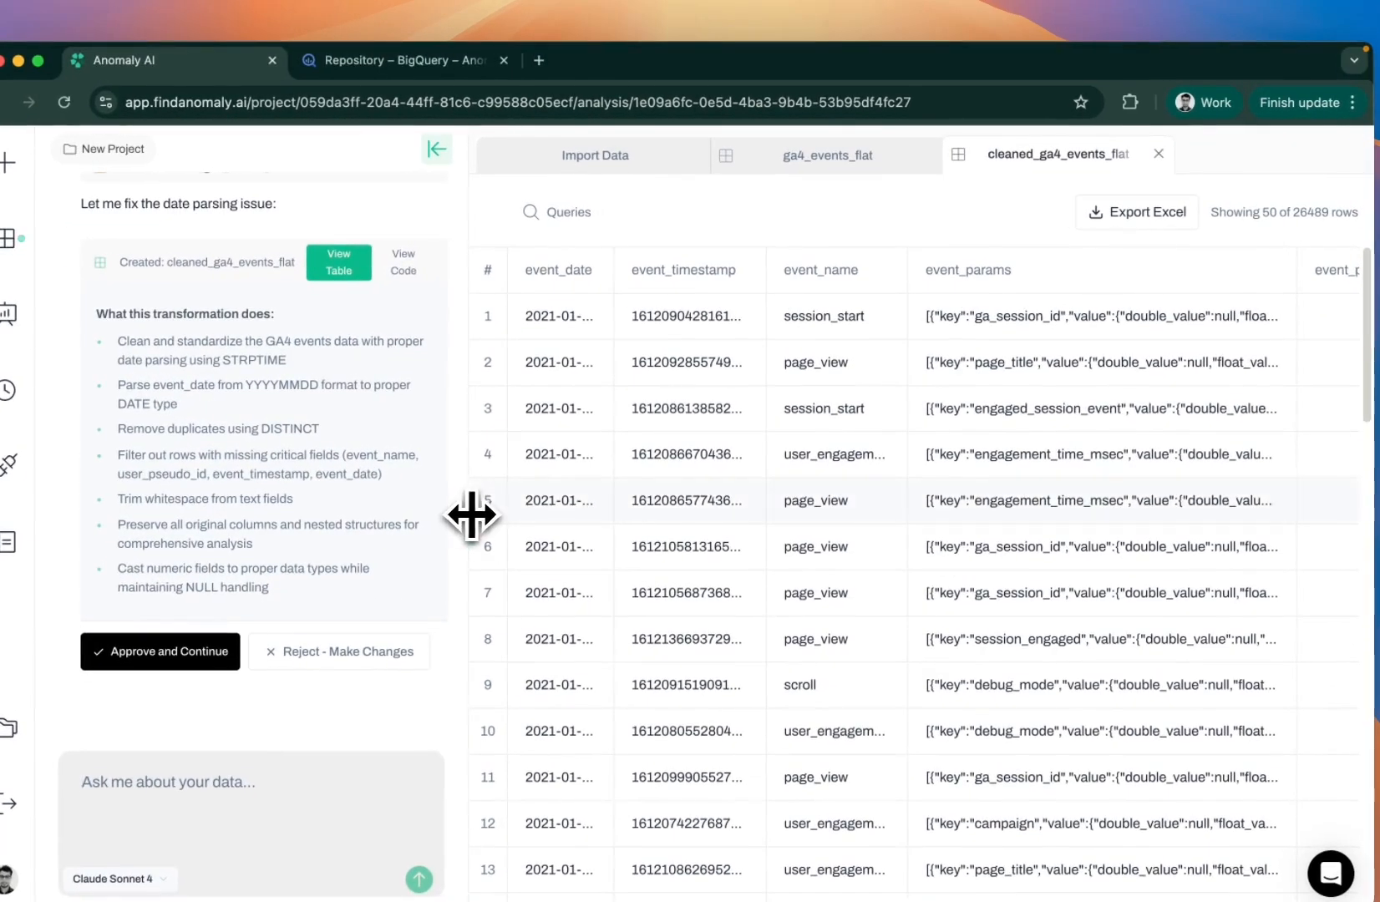
Look over the cleaned_ga4_events_flat table's columns and approve the cleaning transformation
drag(502, 484, 530, 485)
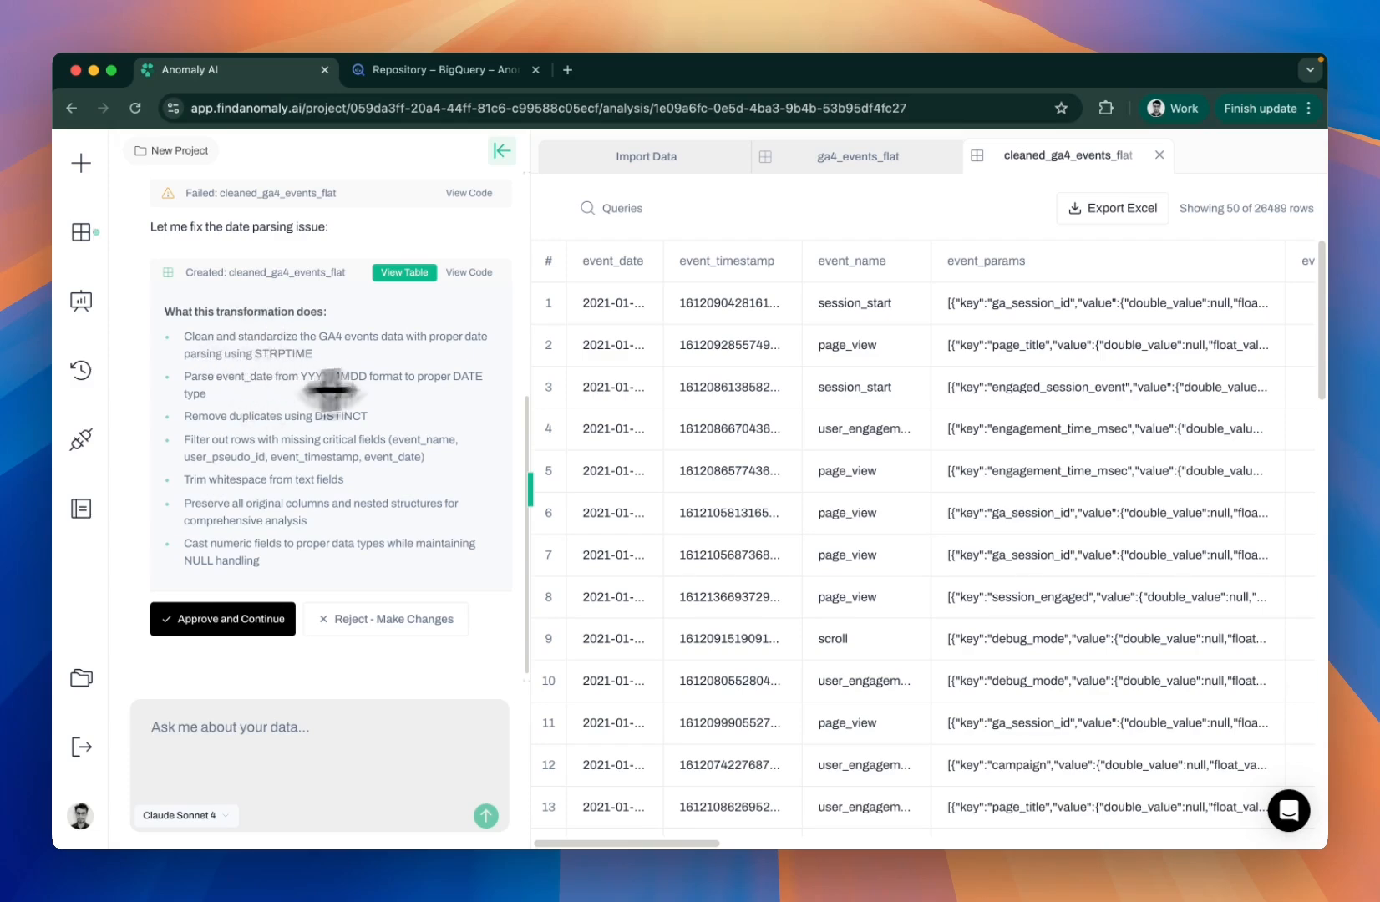
scroll(1009, 386, right, 10)
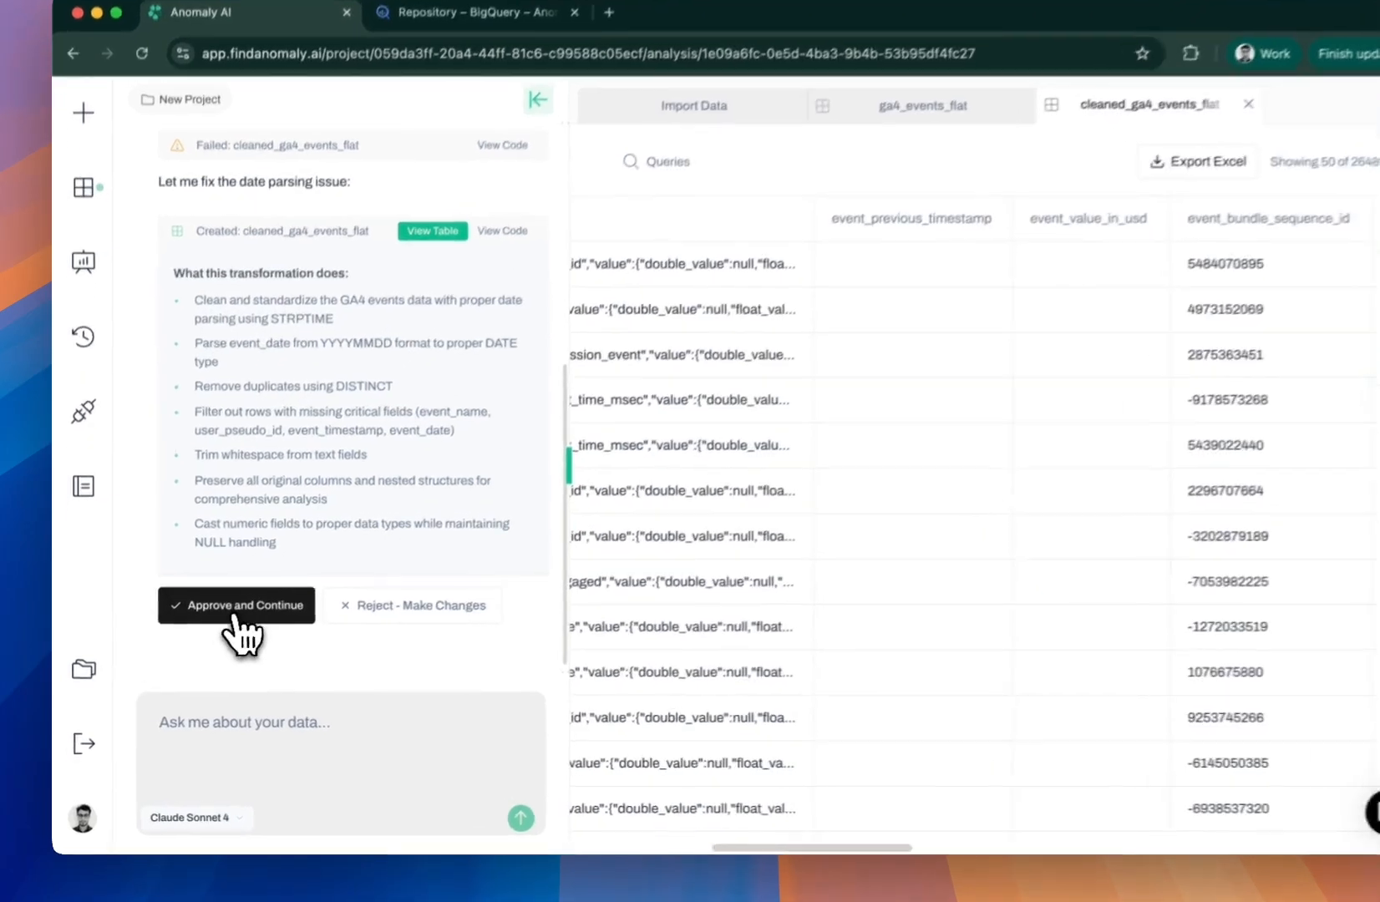
click(234, 614)
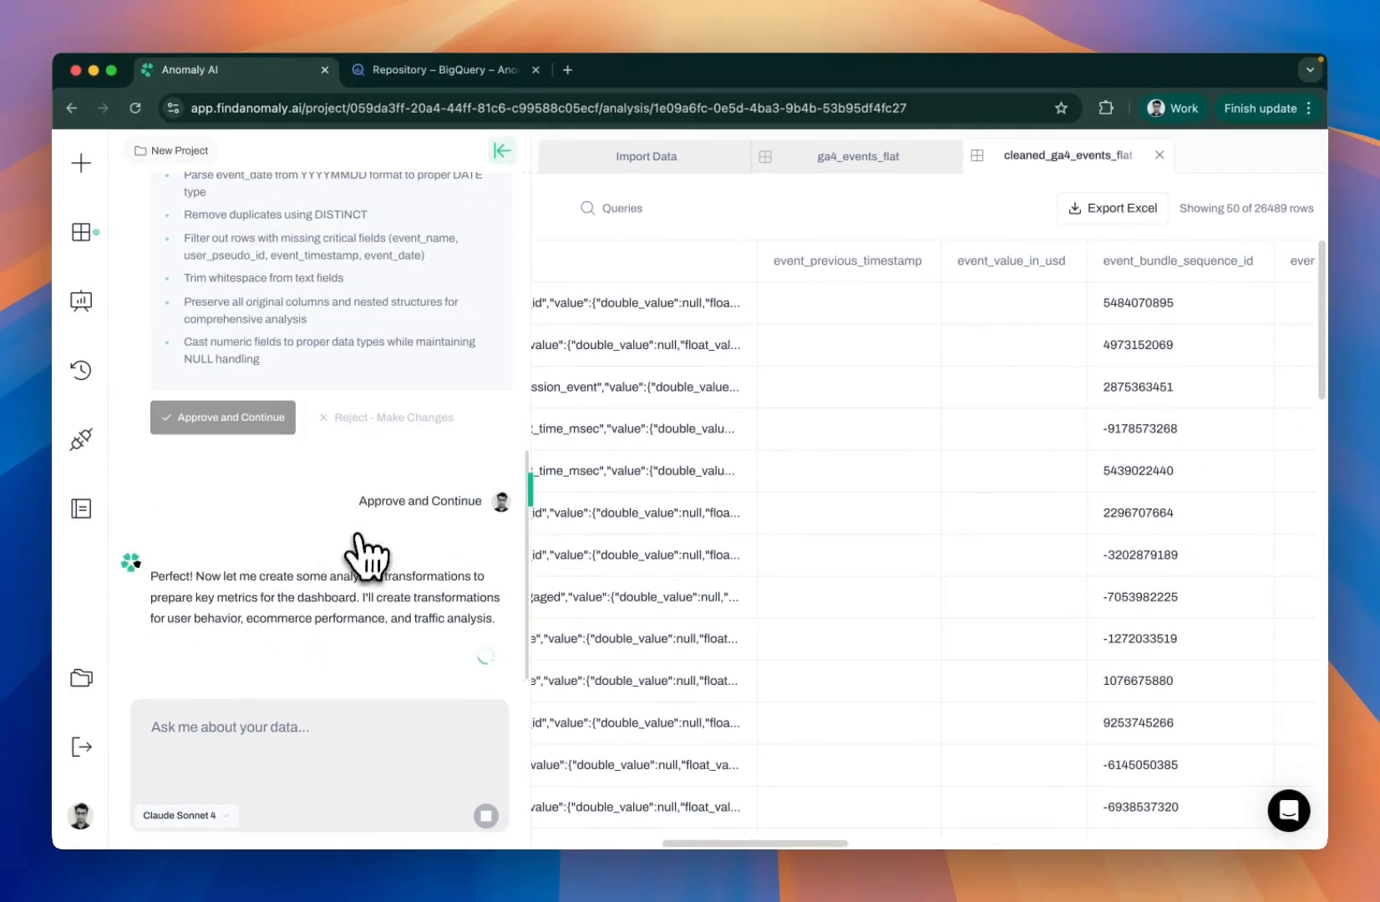
Open the ga4_user_sessions_summary table and examine its session, device and country columns
mouse_move(144, 336)
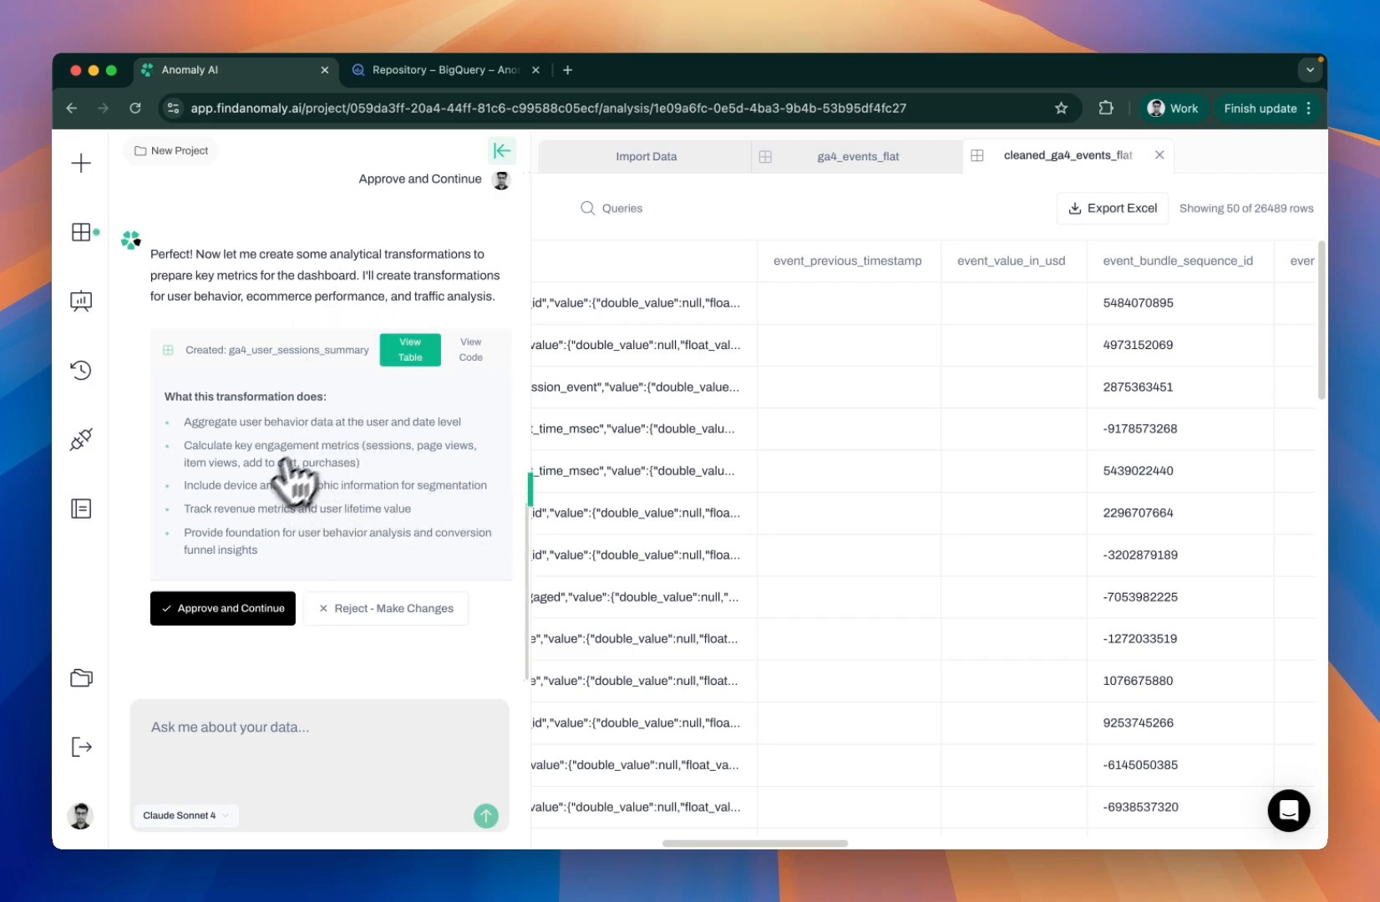
click(411, 358)
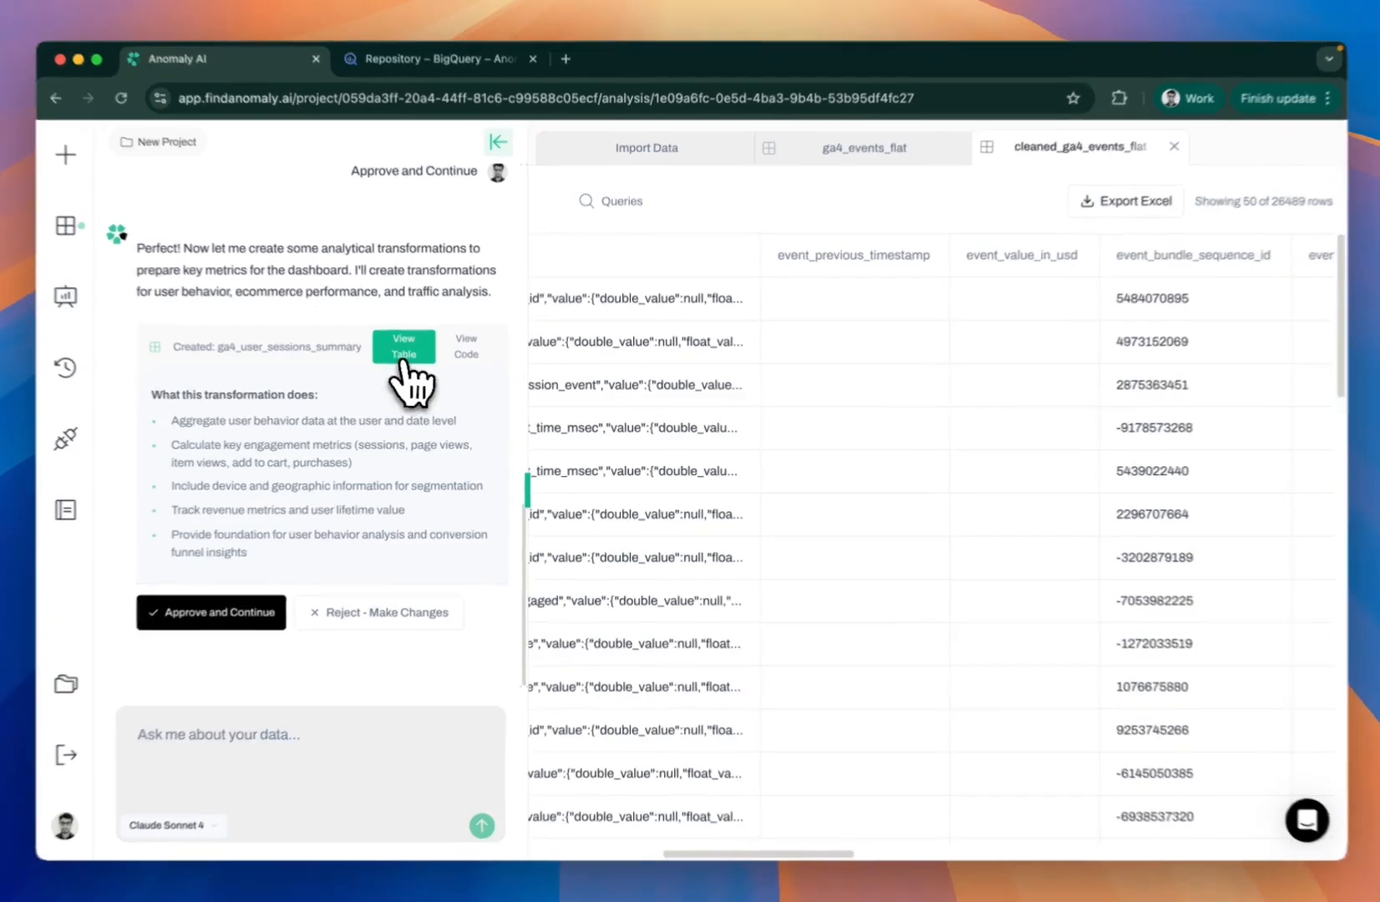
drag(520, 504, 526, 503)
scroll(880, 428, right, 3)
scroll(827, 432, right, 10)
scroll(829, 446, left, 7)
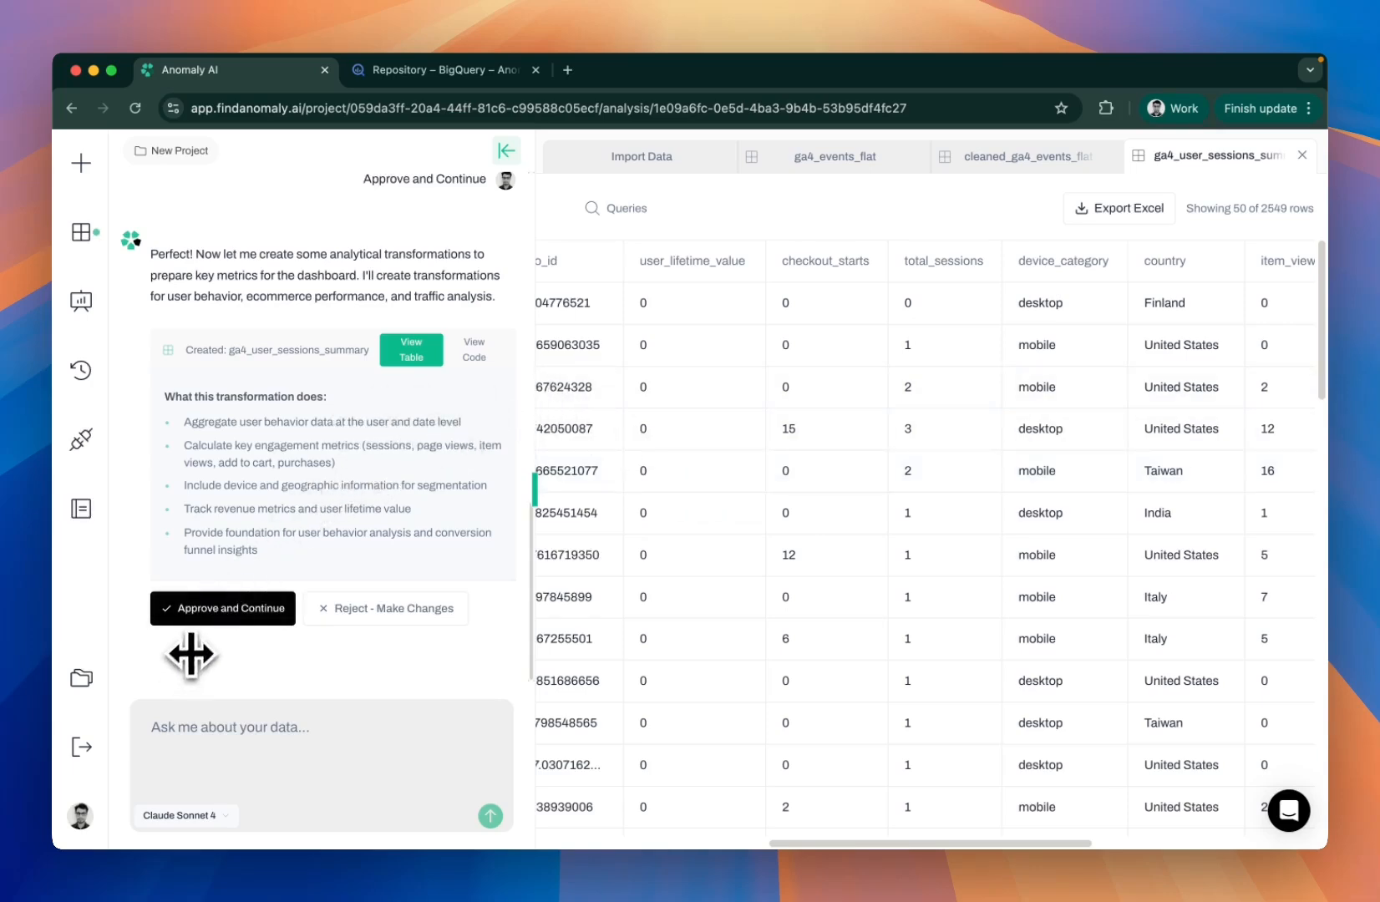
Approve the ga4_user_sessions_summary and ga4_ecommerce_metrics transformations and the proposed dashboard plan
click(205, 620)
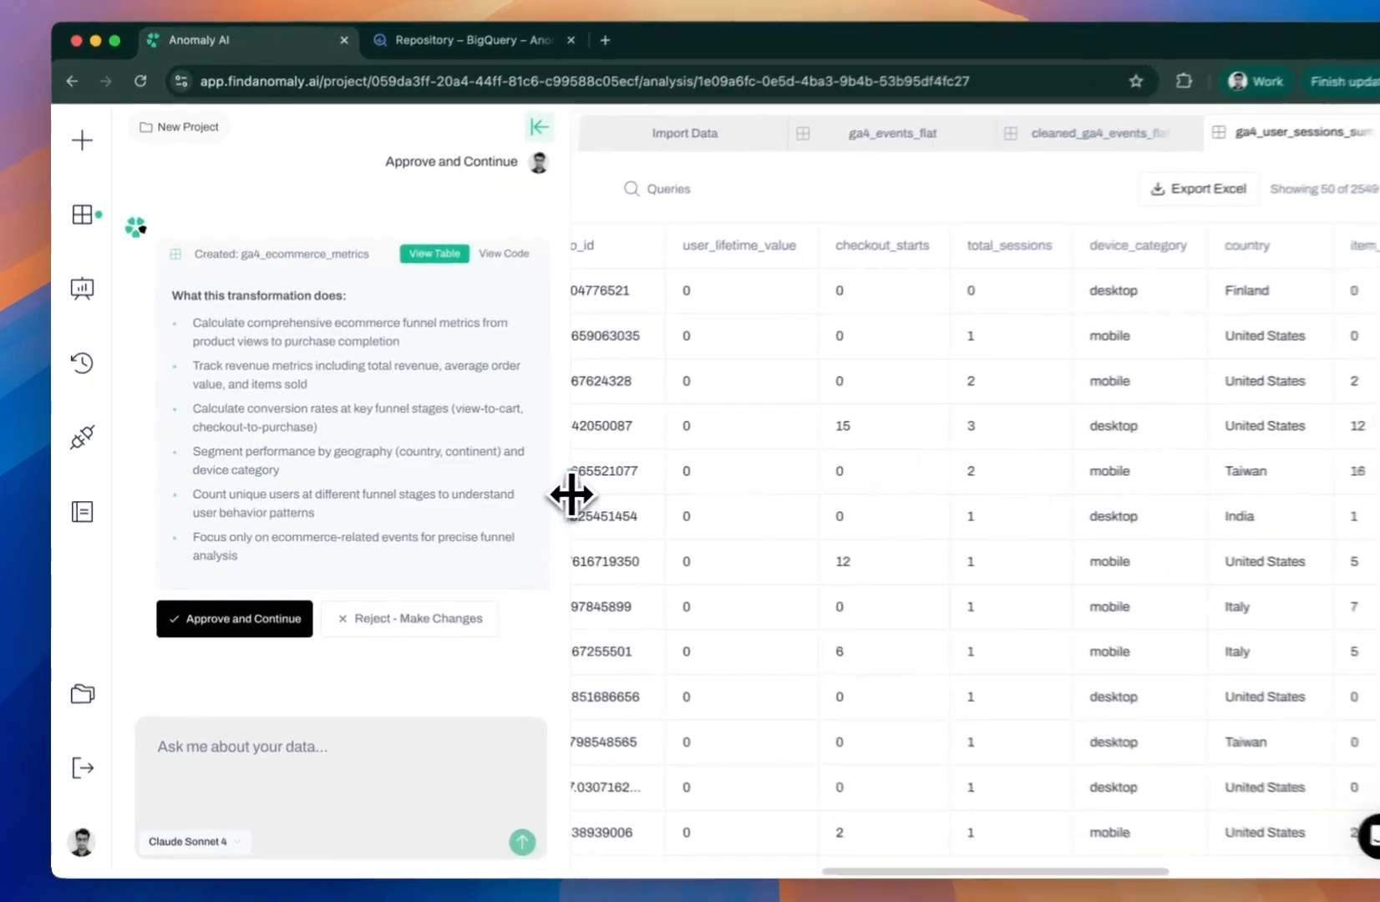
drag(598, 492, 216, 608)
click(219, 608)
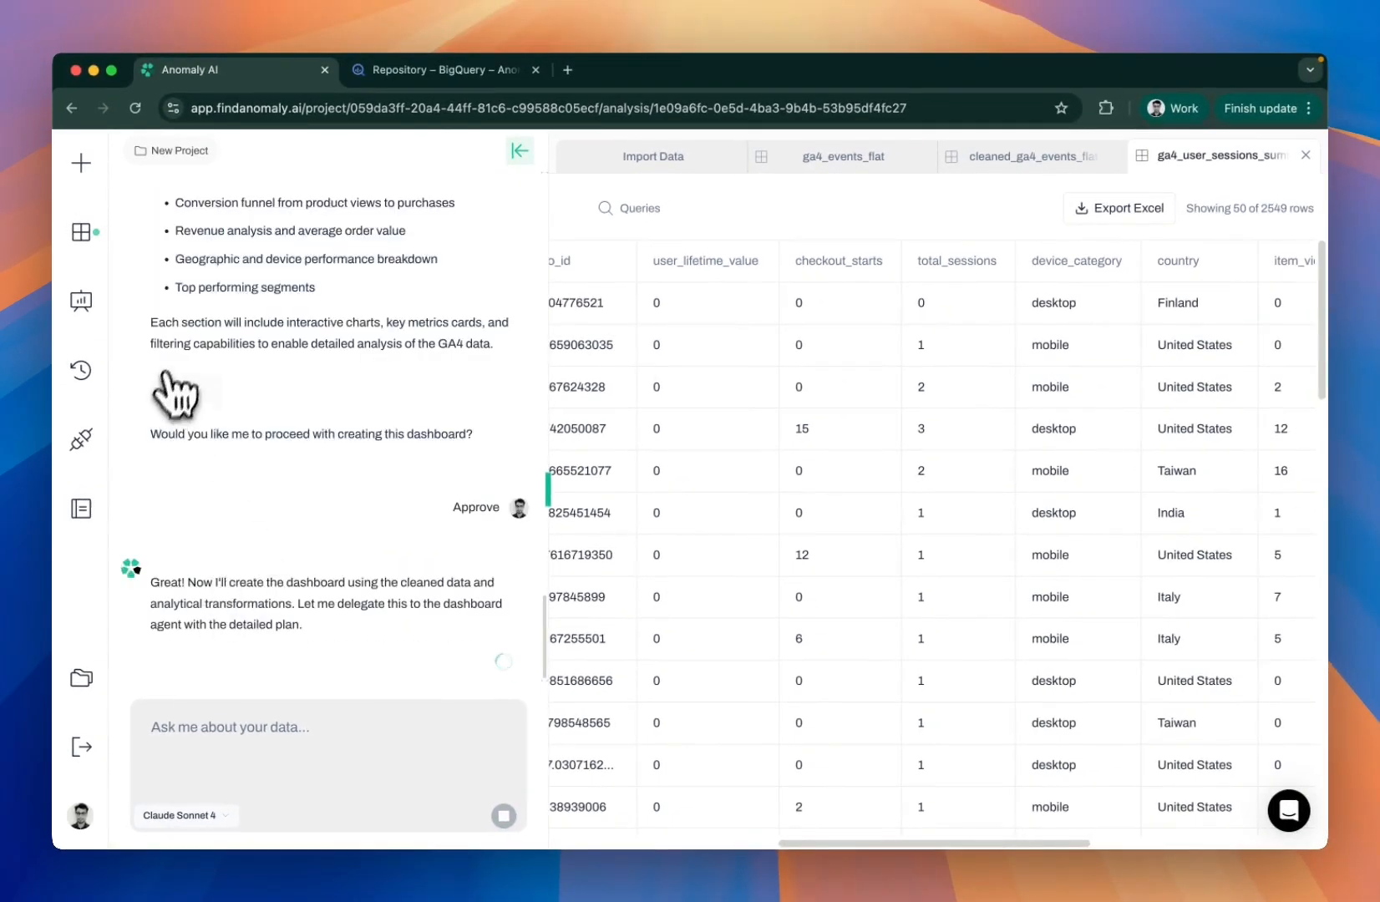
Read the dashboard plan's Executive Summary, User Behavior & Engagement and Ecommerce Performance sections in the chat
scroll(277, 529, up, 3)
scroll(284, 501, up, 3)
scroll(250, 459, up, 3)
scroll(203, 250, down, 10)
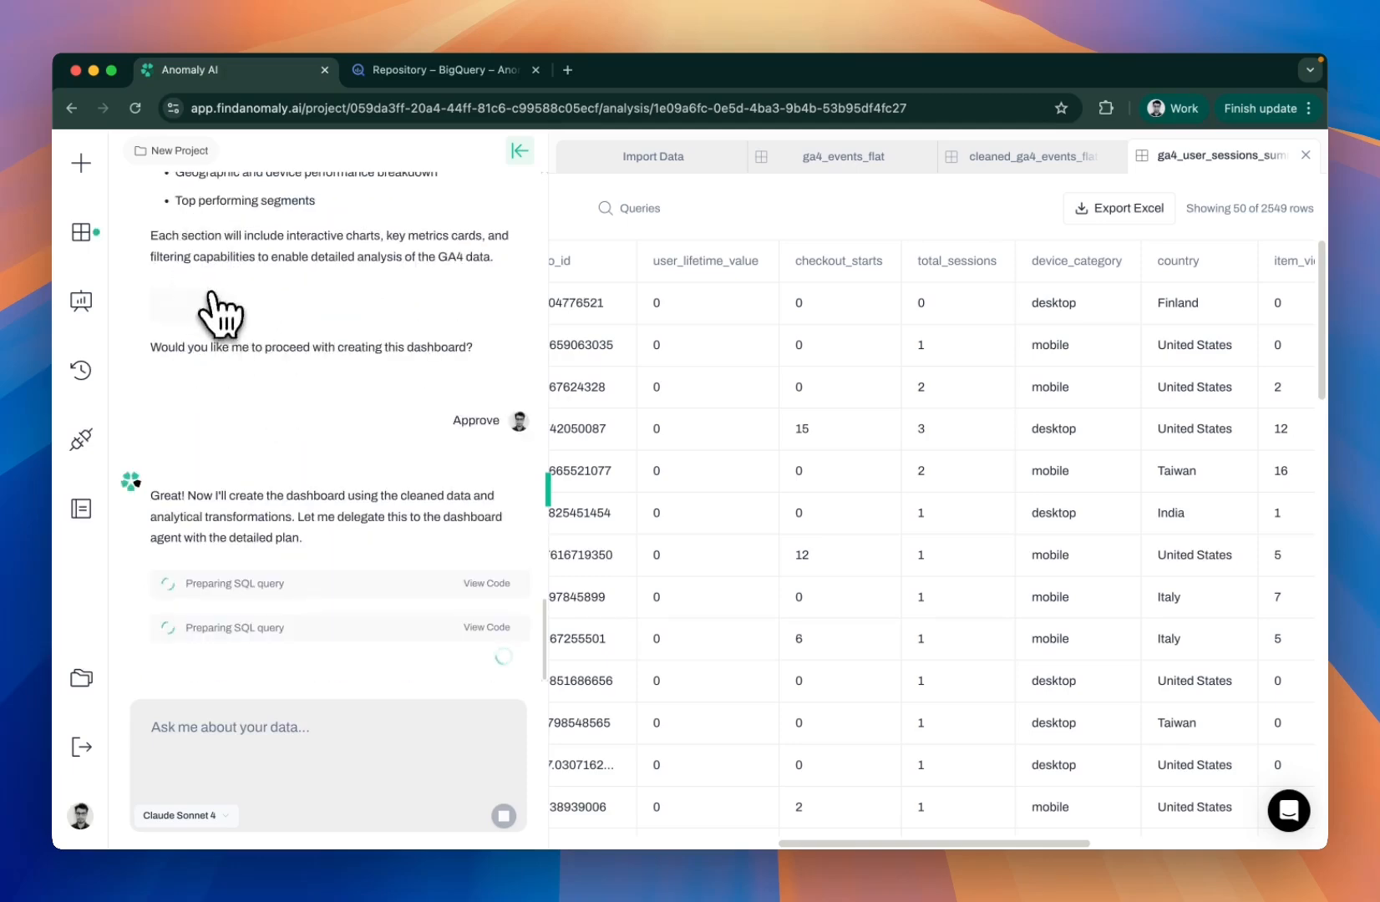
scroll(318, 547, up, 5)
scroll(329, 568, down, 5)
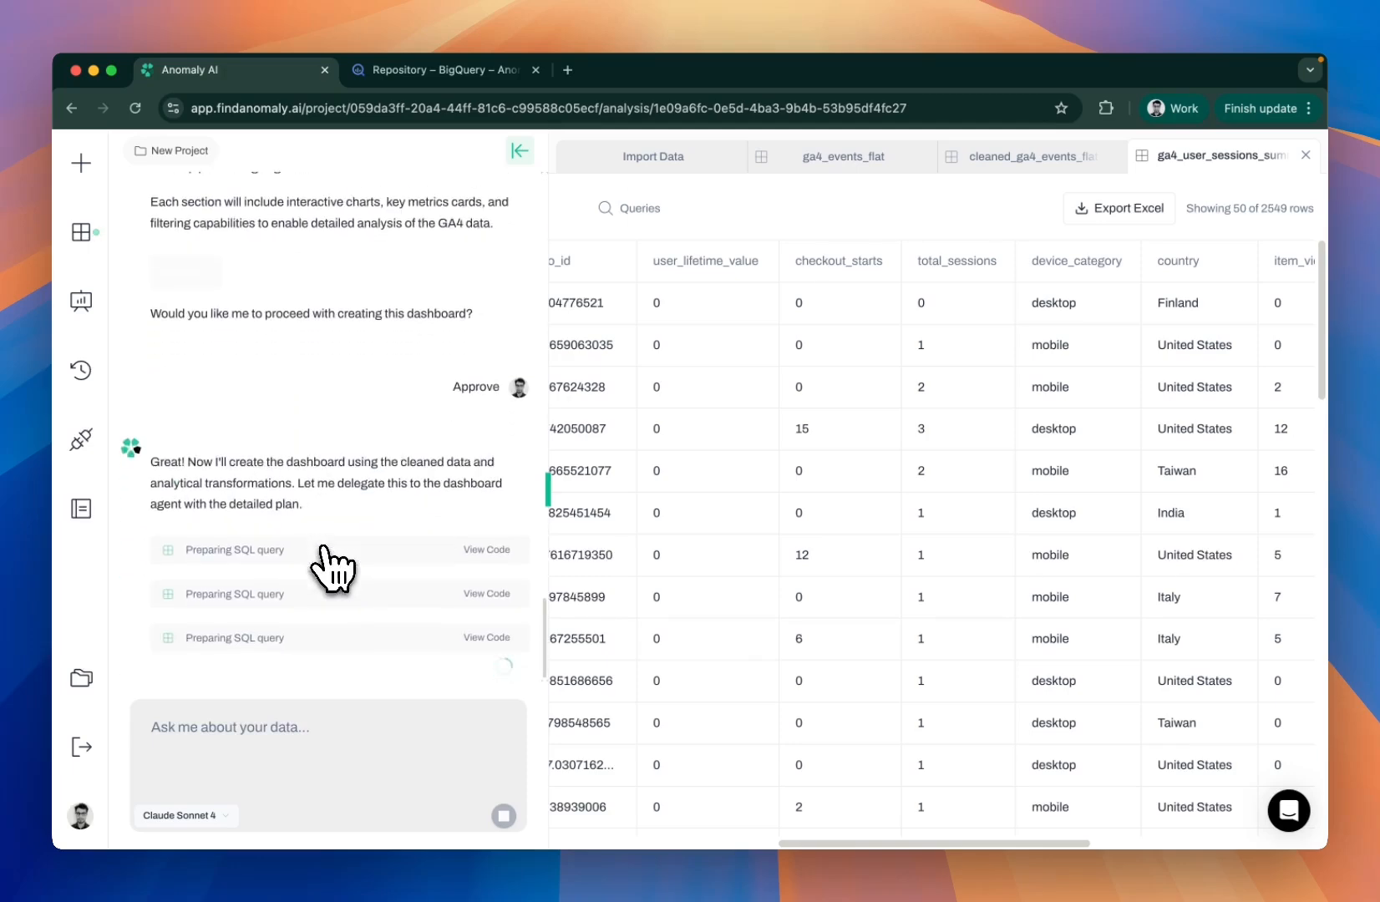
scroll(329, 568, up, 6)
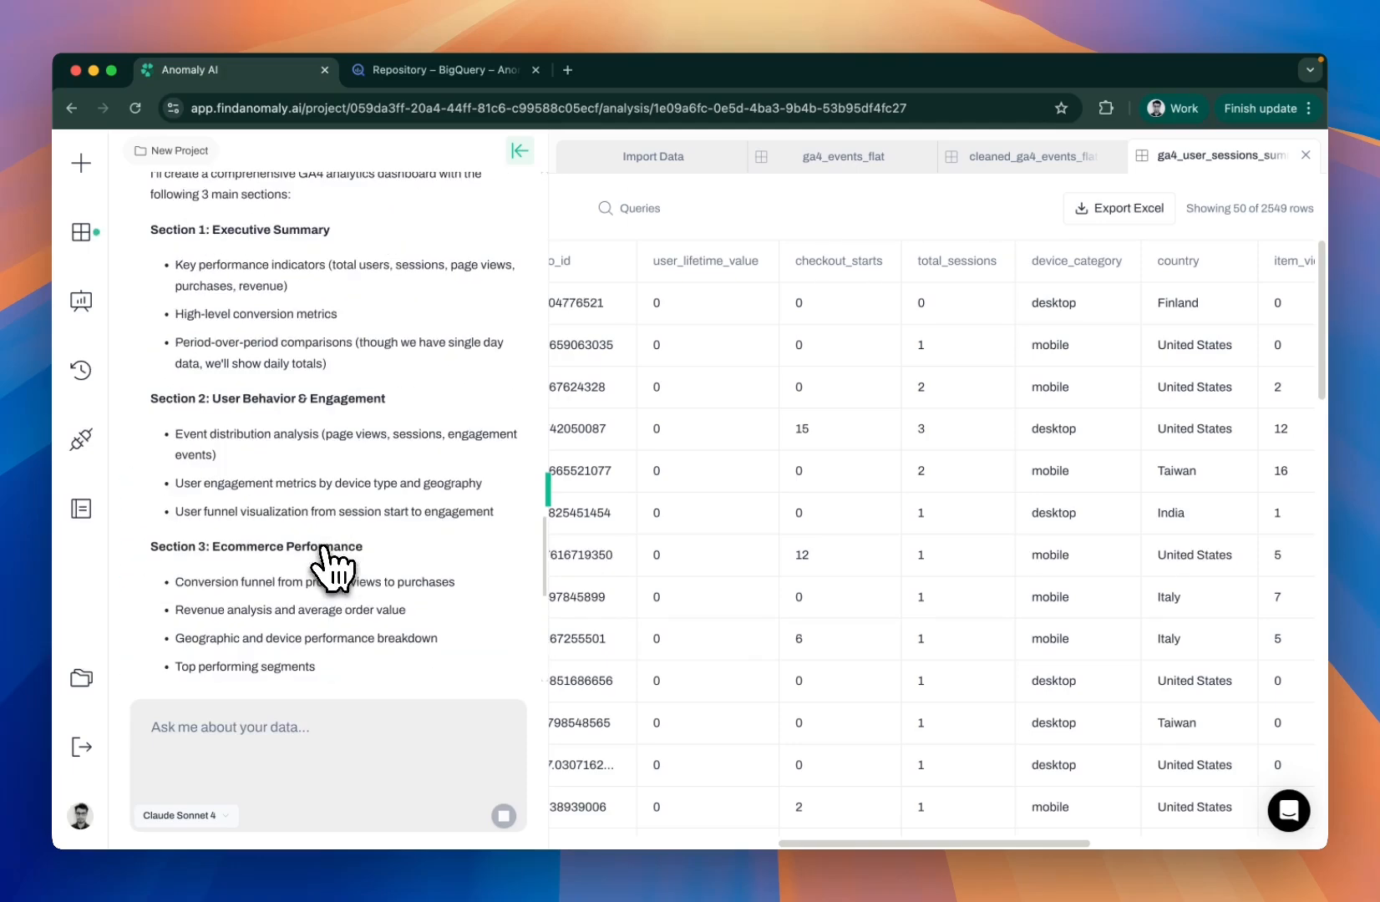
scroll(330, 568, down, 10)
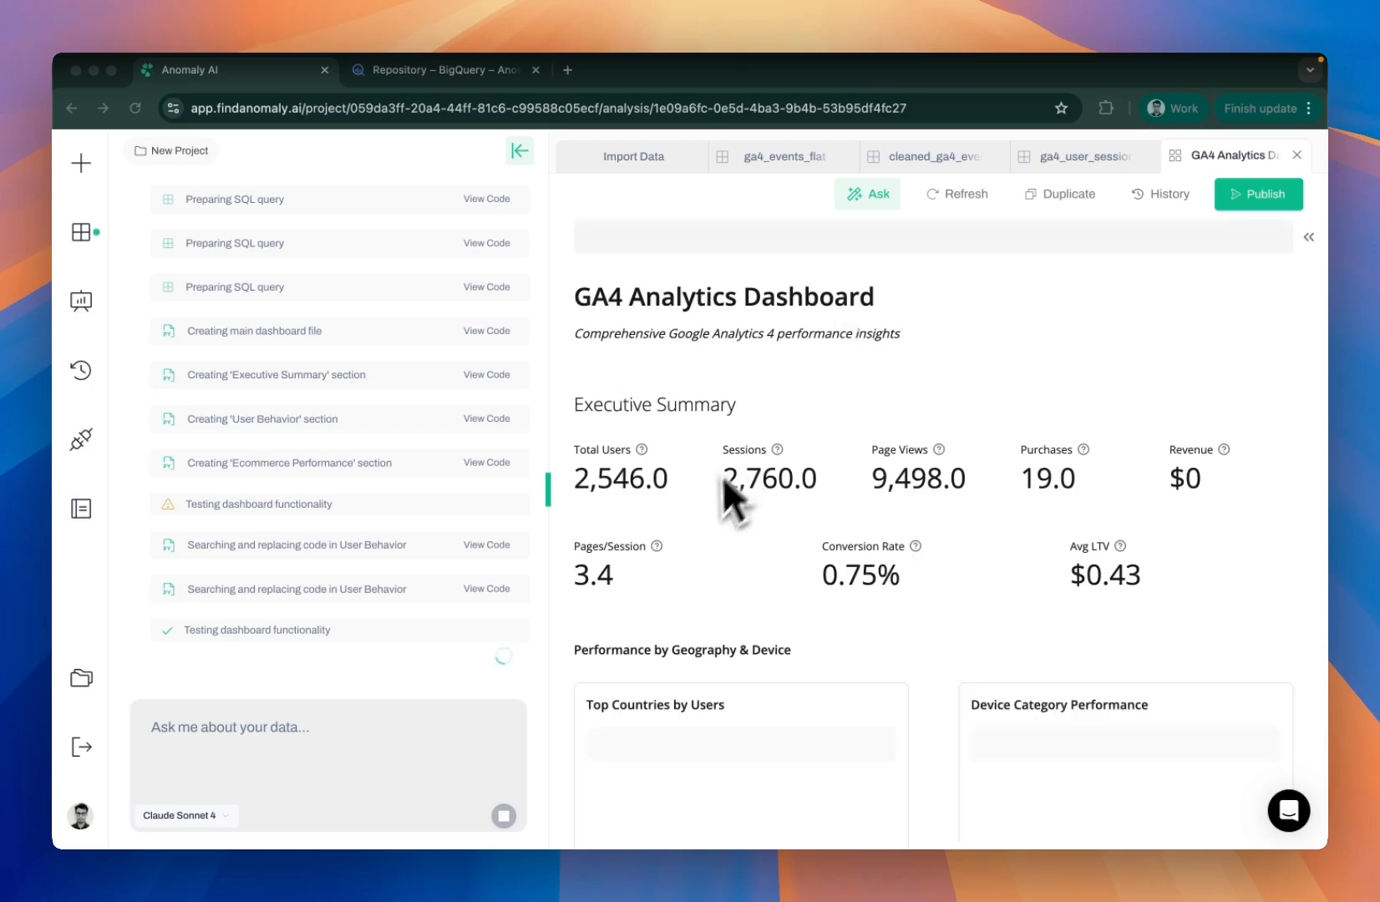
Examine the GA4 Analytics Dashboard from the Executive Summary metrics and Key Insights down to the User Engagement by Segment charts
scroll(798, 455, down, 6)
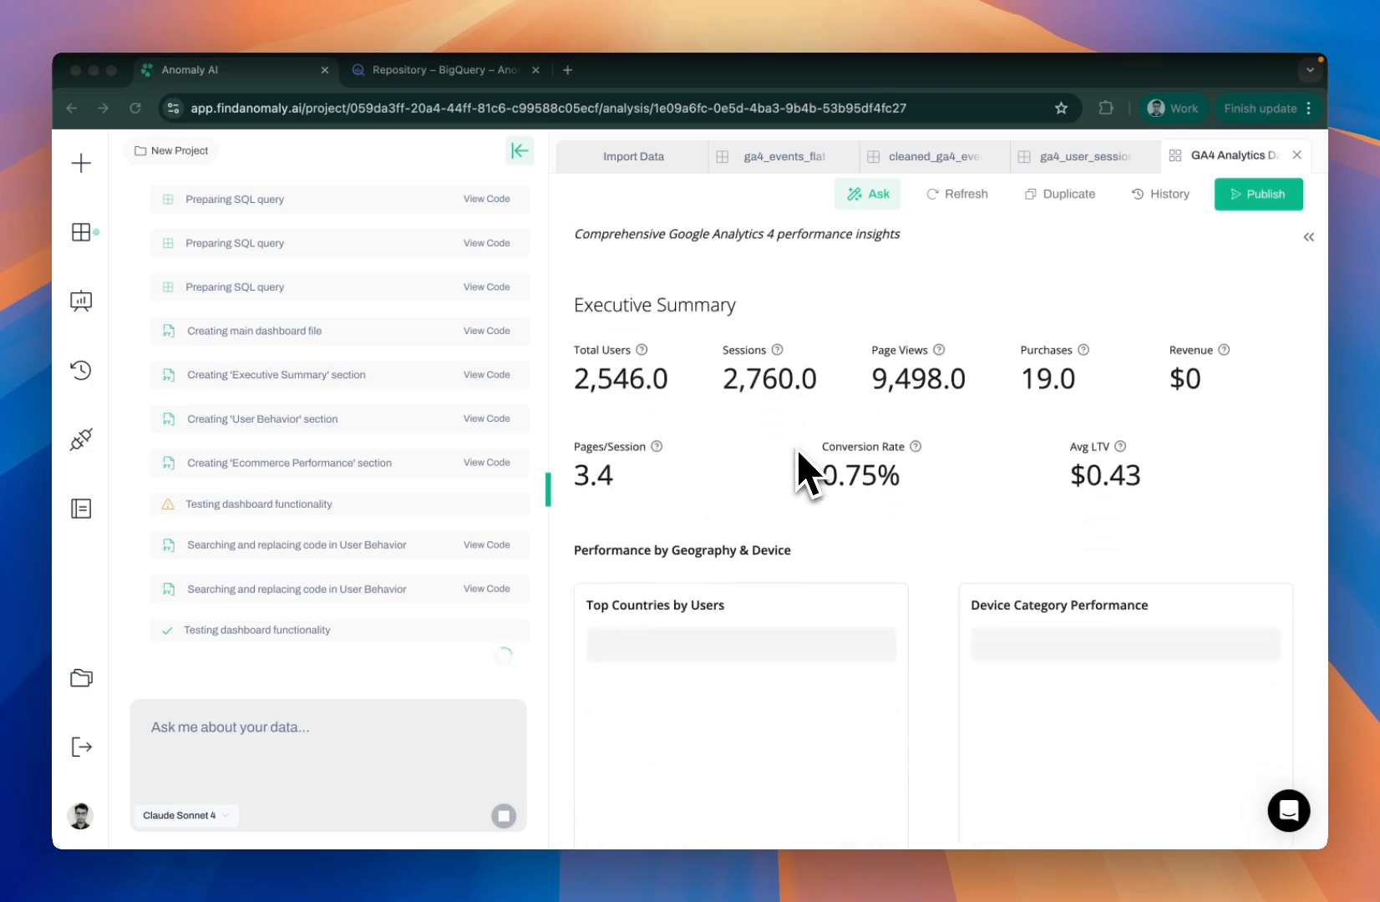
scroll(795, 448, up, 4)
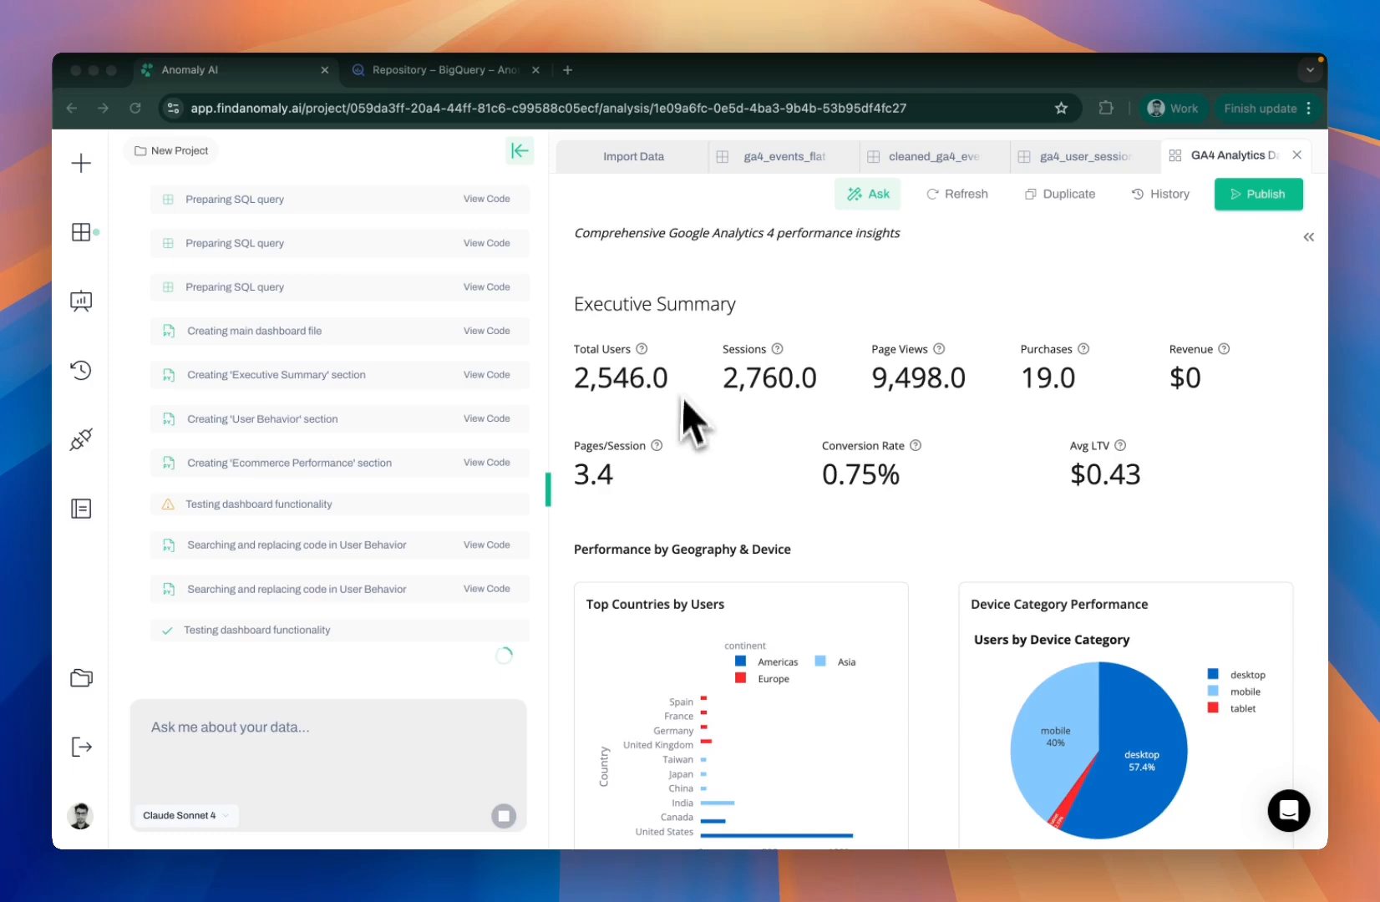
scroll(623, 535, down, 2)
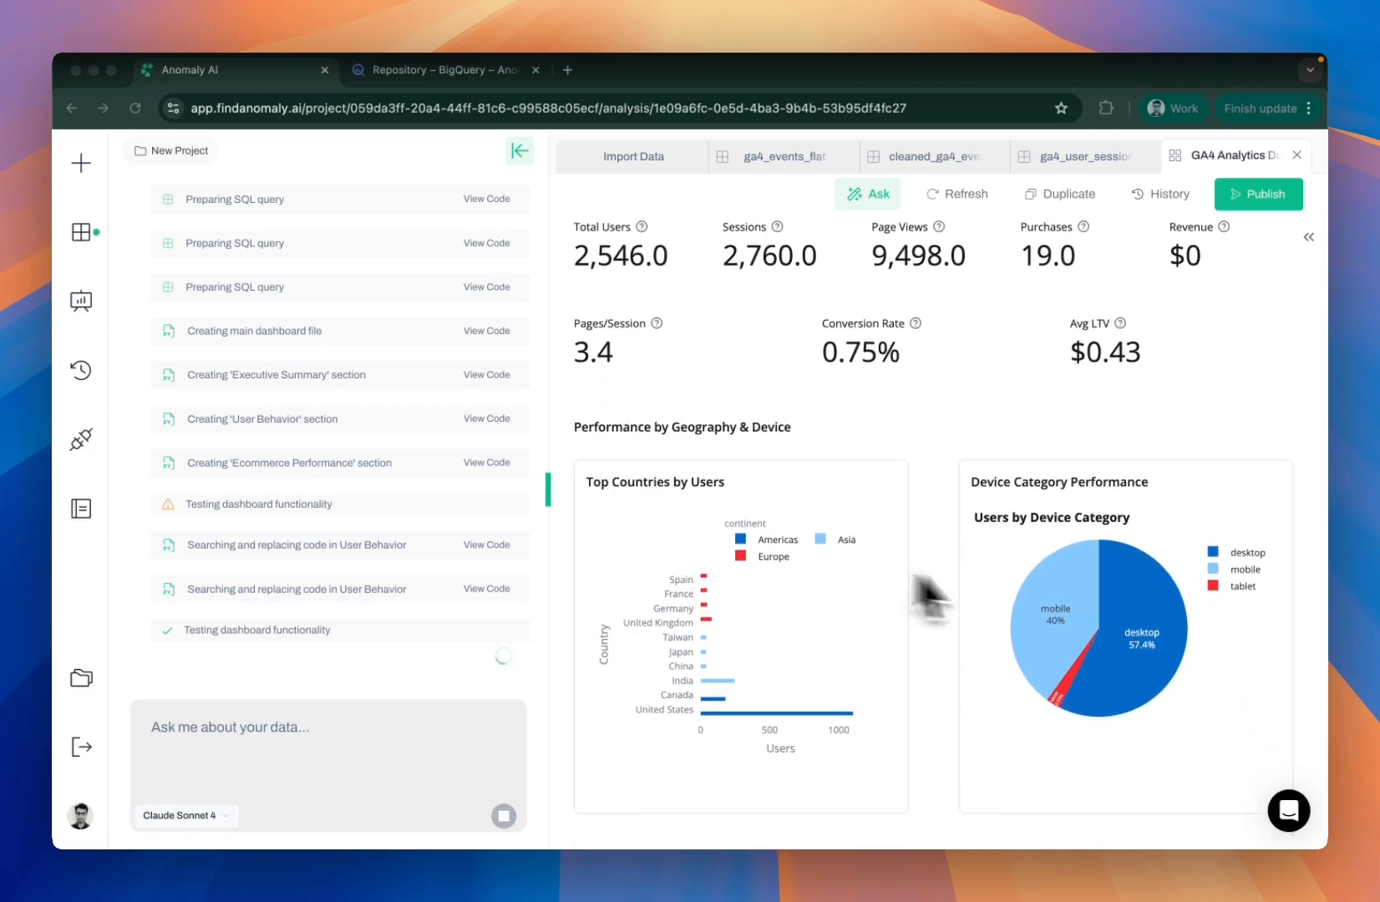
scroll(956, 589, down, 8)
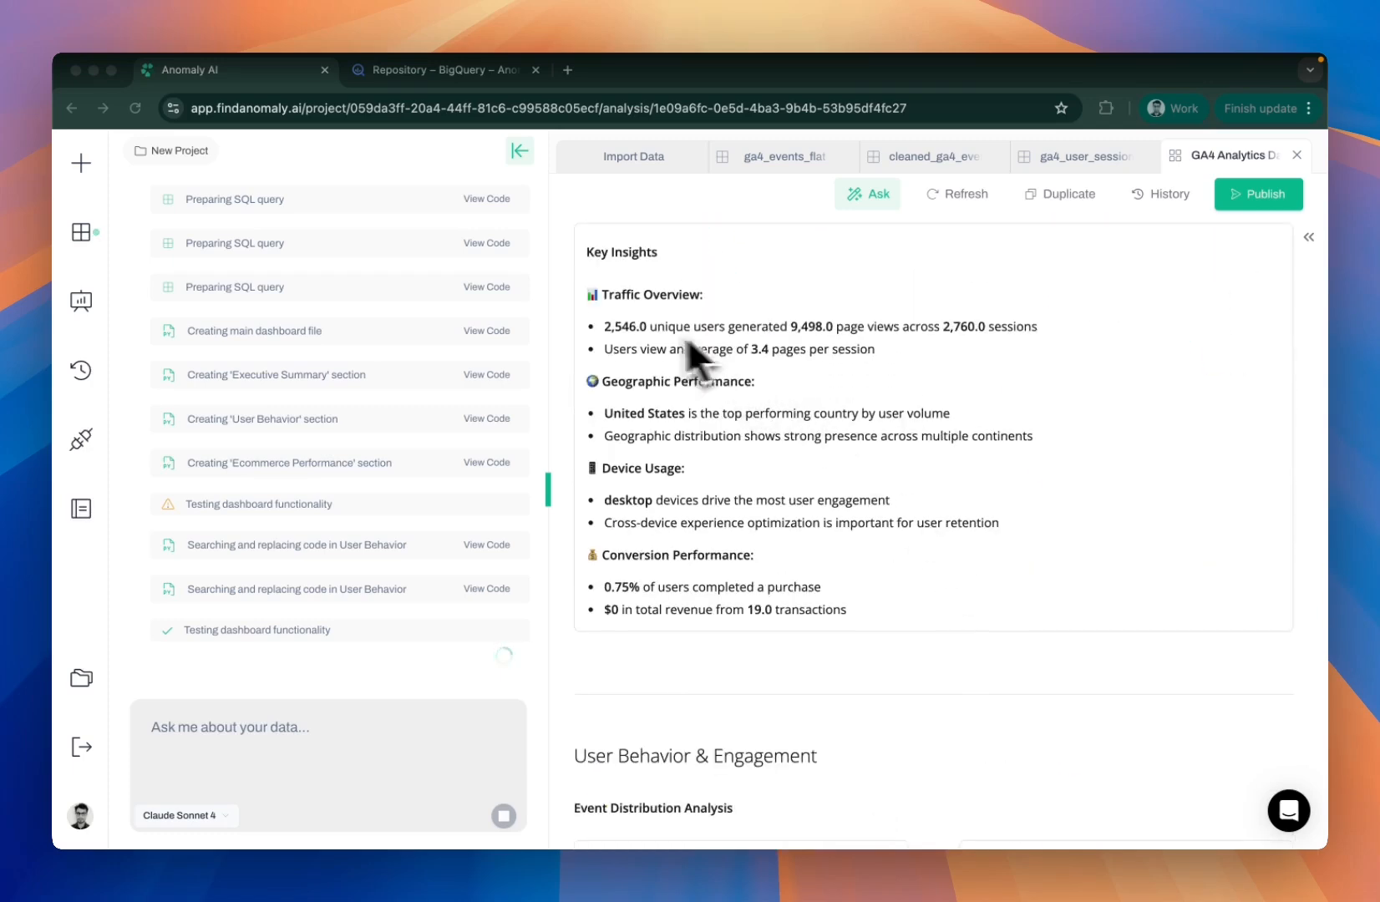
scroll(743, 466, down, 10)
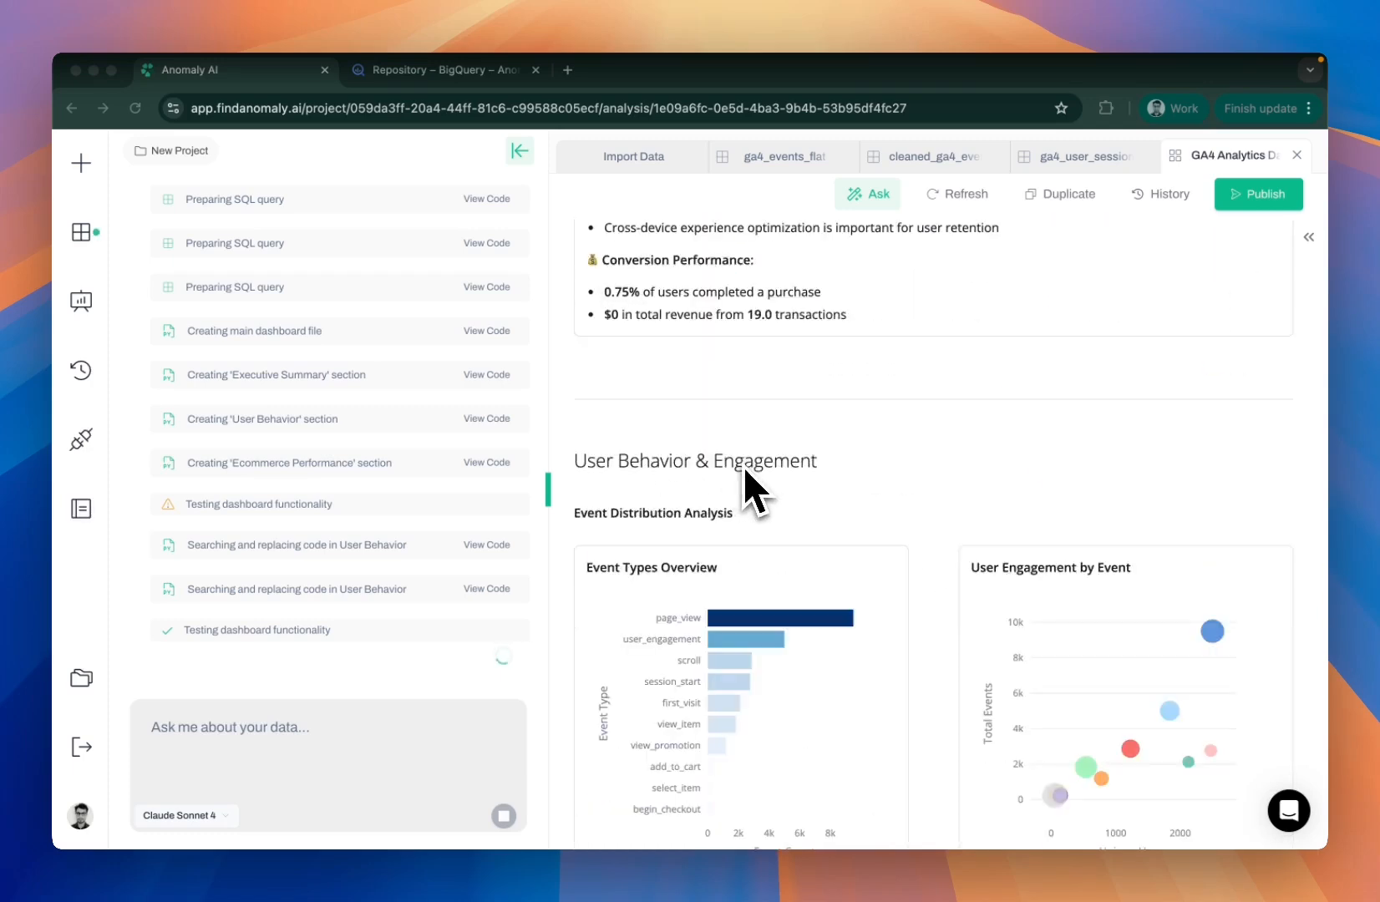
scroll(949, 526, down, 3)
scroll(950, 529, down, 3)
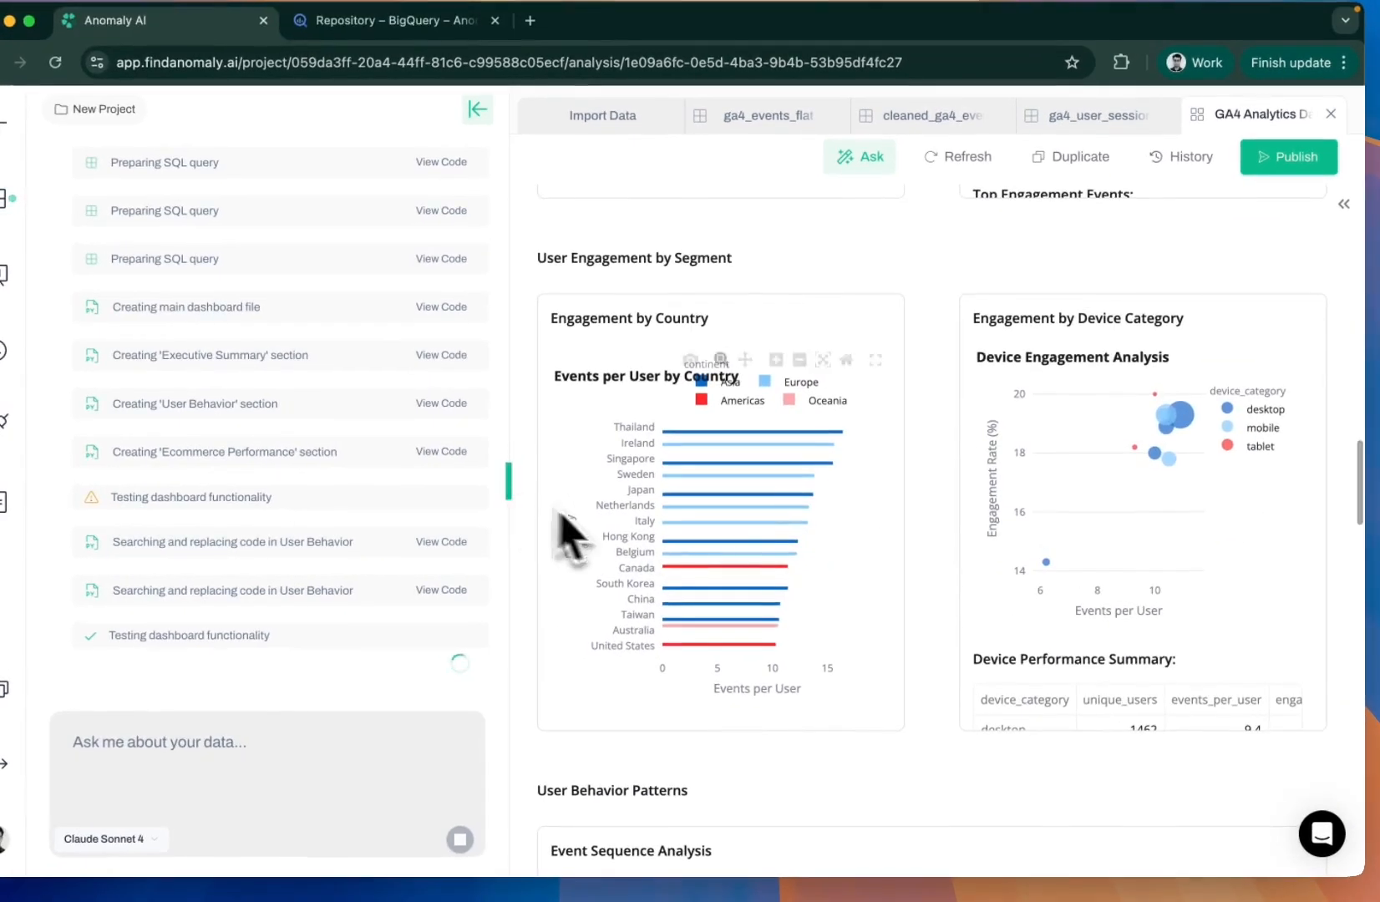
Examine the dashboard from the User Engagement by Segment charts through User Behavior Patterns and the ecommerce sections to the end
scroll(610, 529, down, 4)
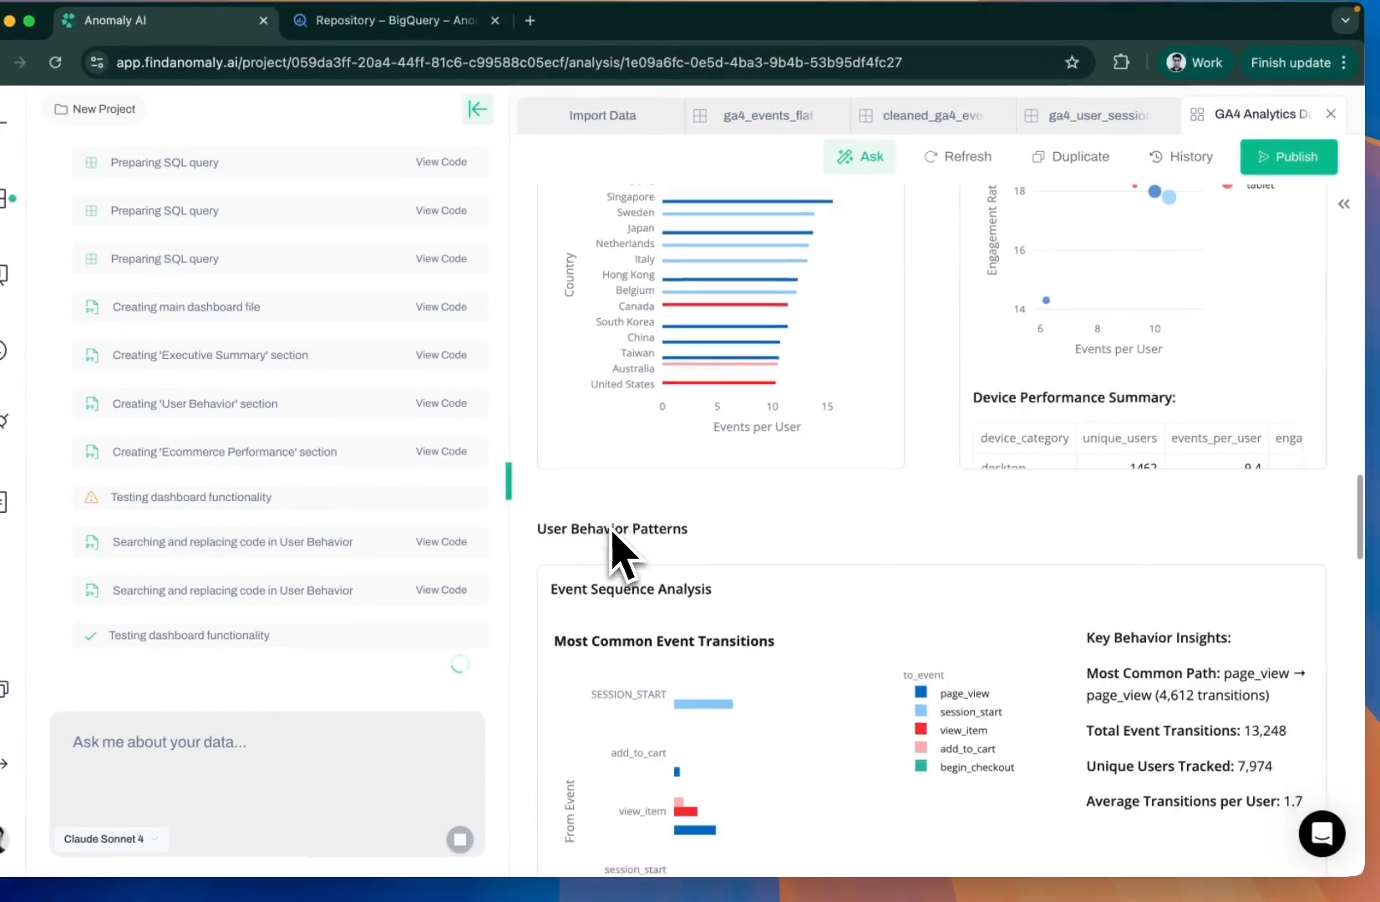
scroll(611, 529, up, 3)
scroll(1115, 537, down, 2)
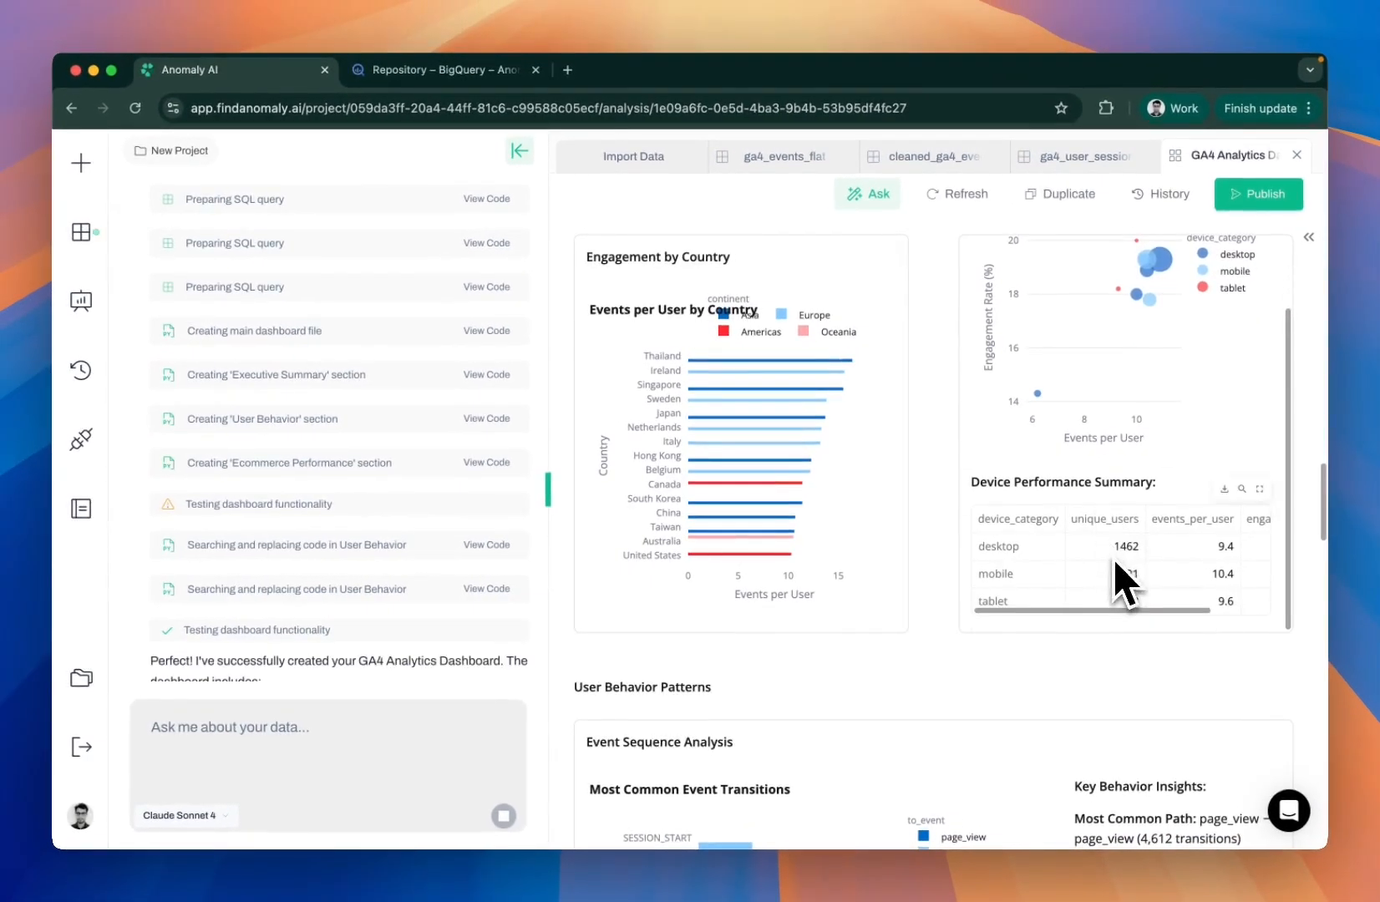
scroll(1113, 559, down, 12)
scroll(961, 634, down, 5)
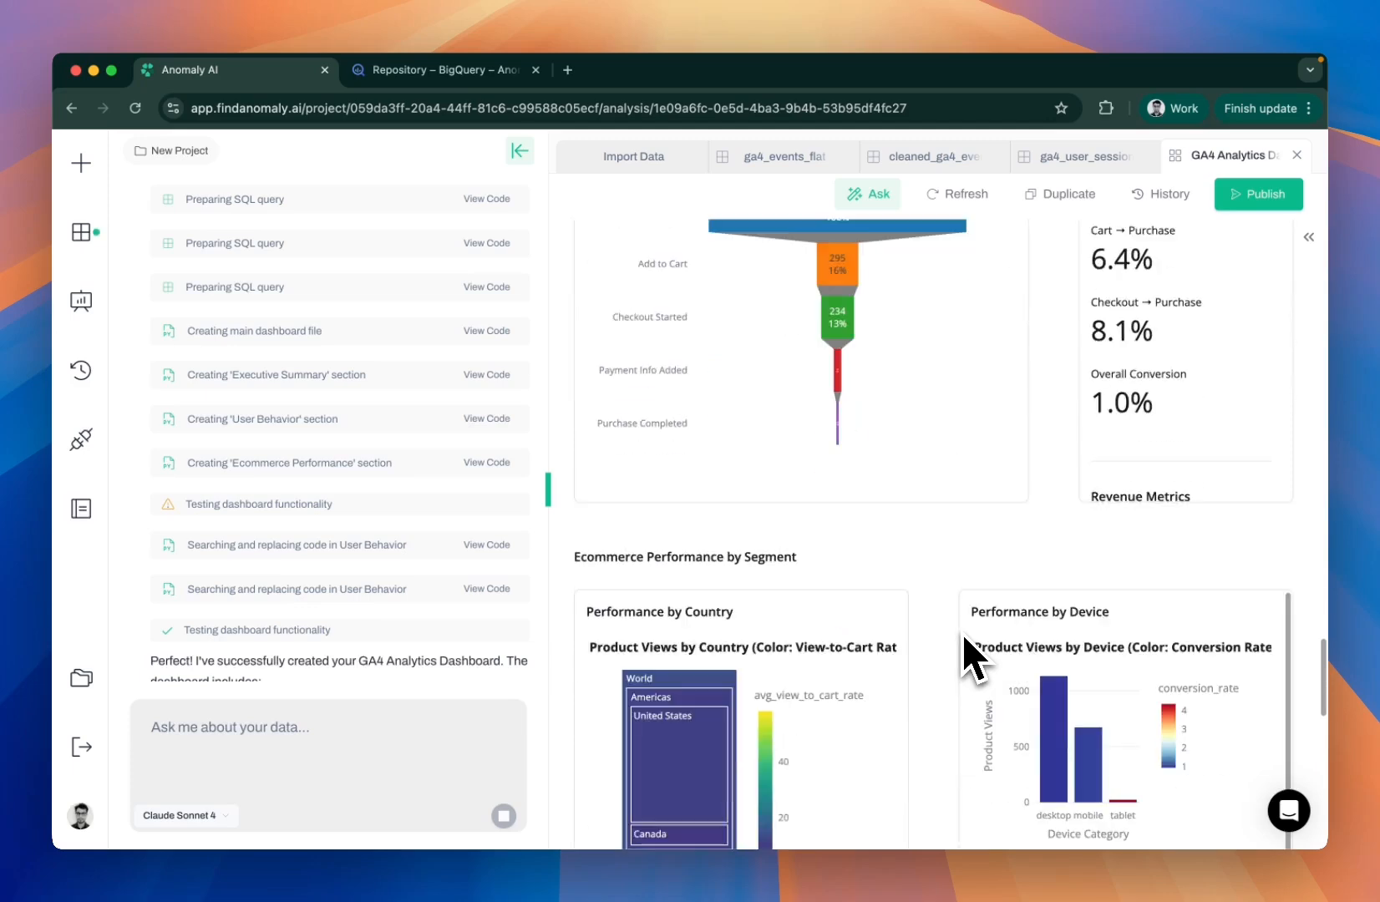
scroll(918, 585, down, 1)
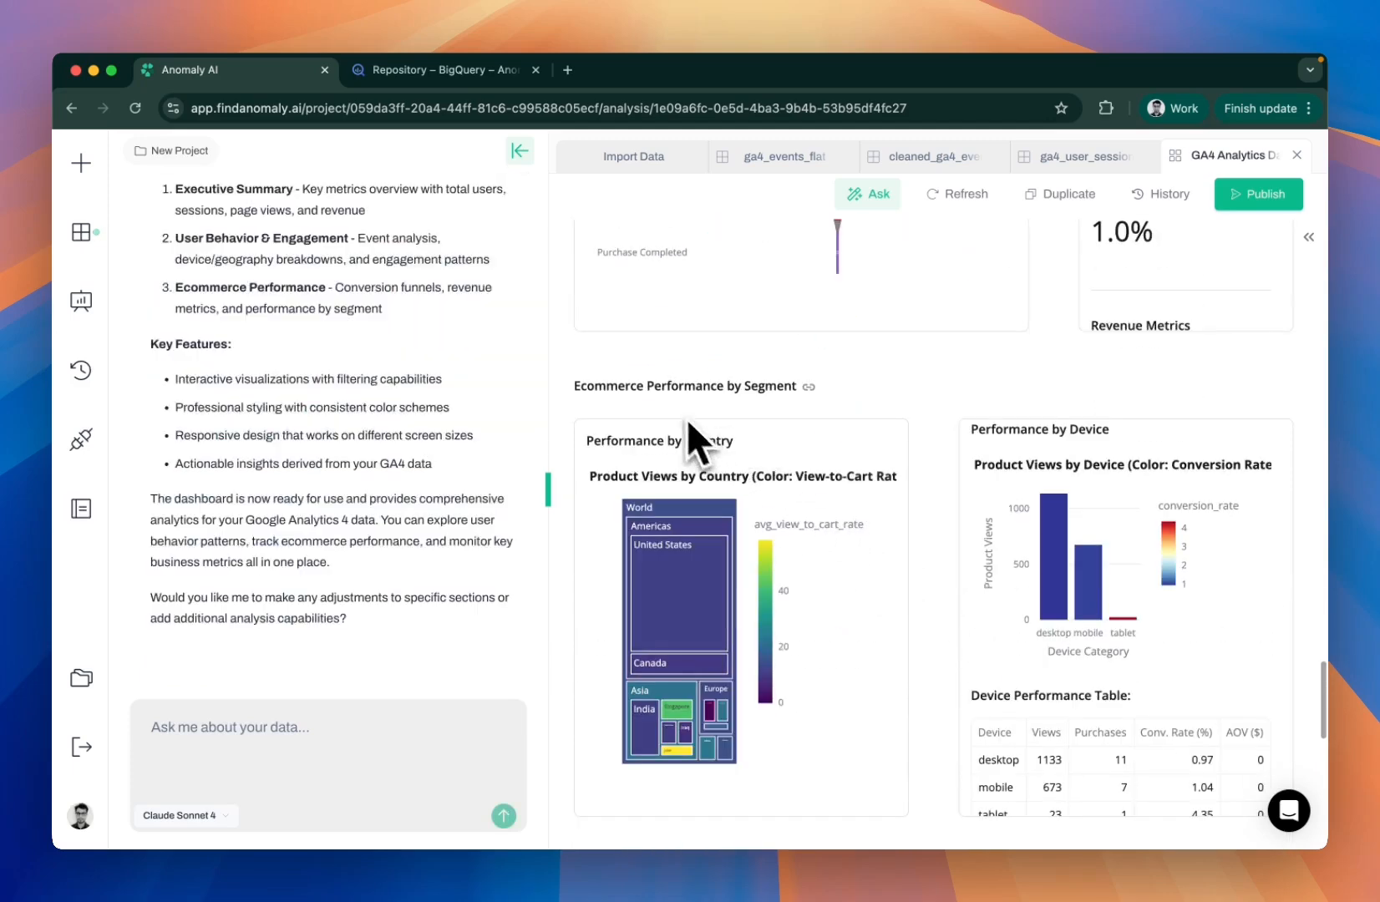
scroll(765, 484, down, 10)
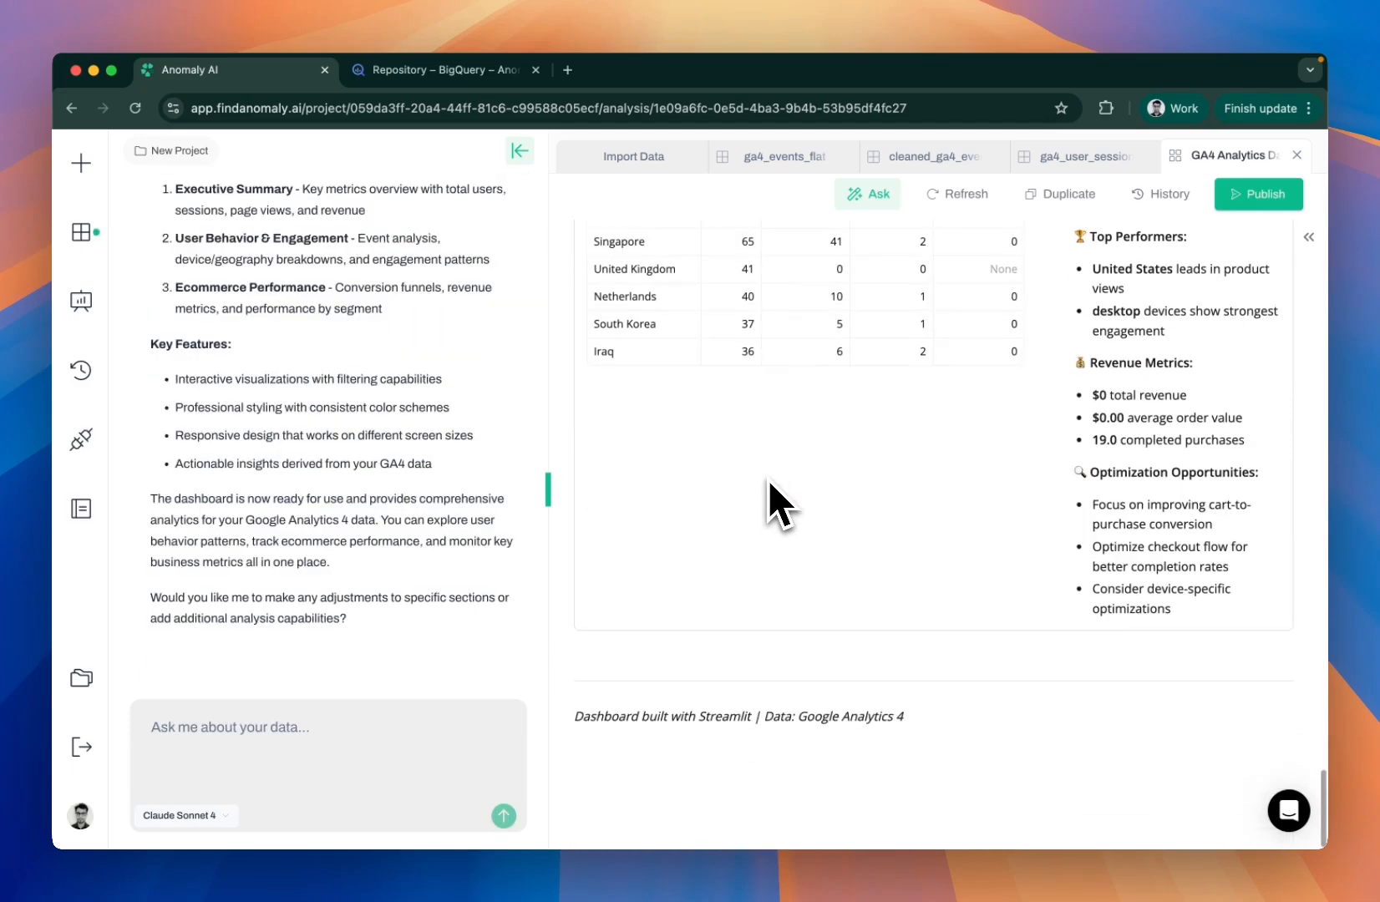
Select the Users by Device Category pie chart as the item to ask about and request an explanation of it from the assistant
scroll(770, 502, up, 7)
scroll(801, 543, up, 20)
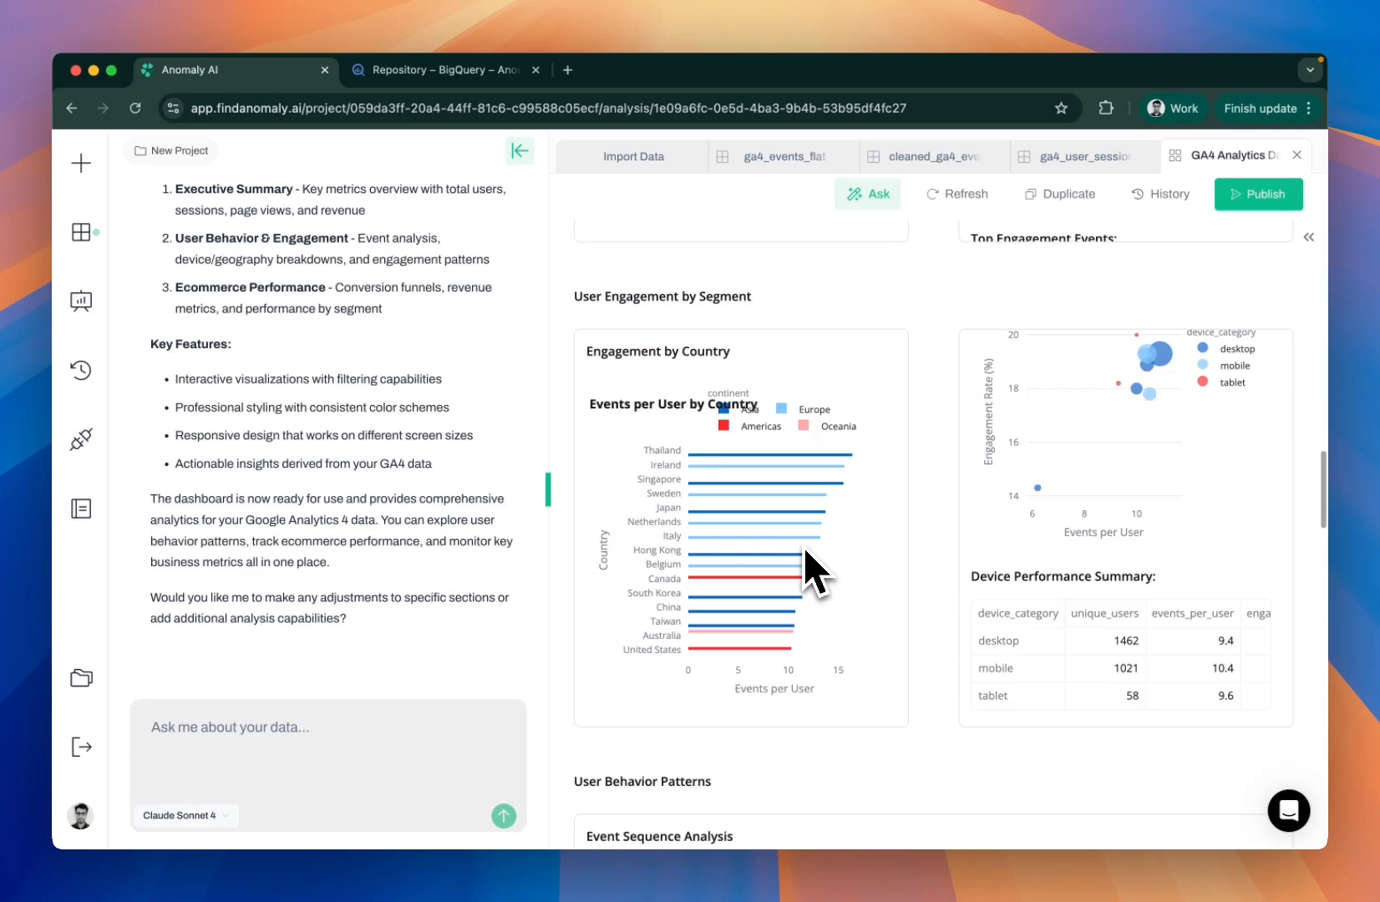
scroll(803, 534, up, 10)
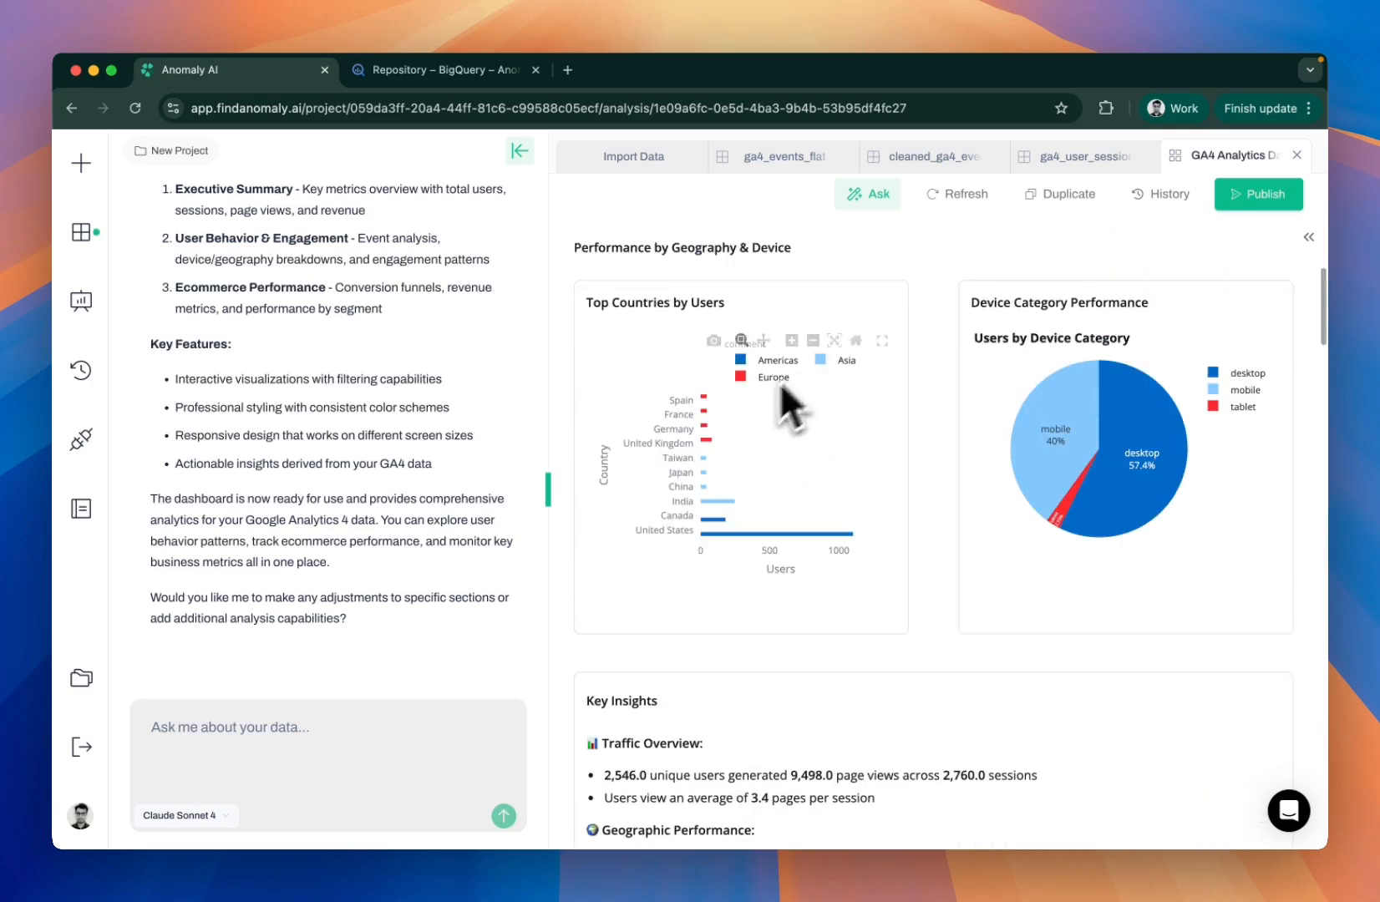
click(869, 200)
click(1098, 480)
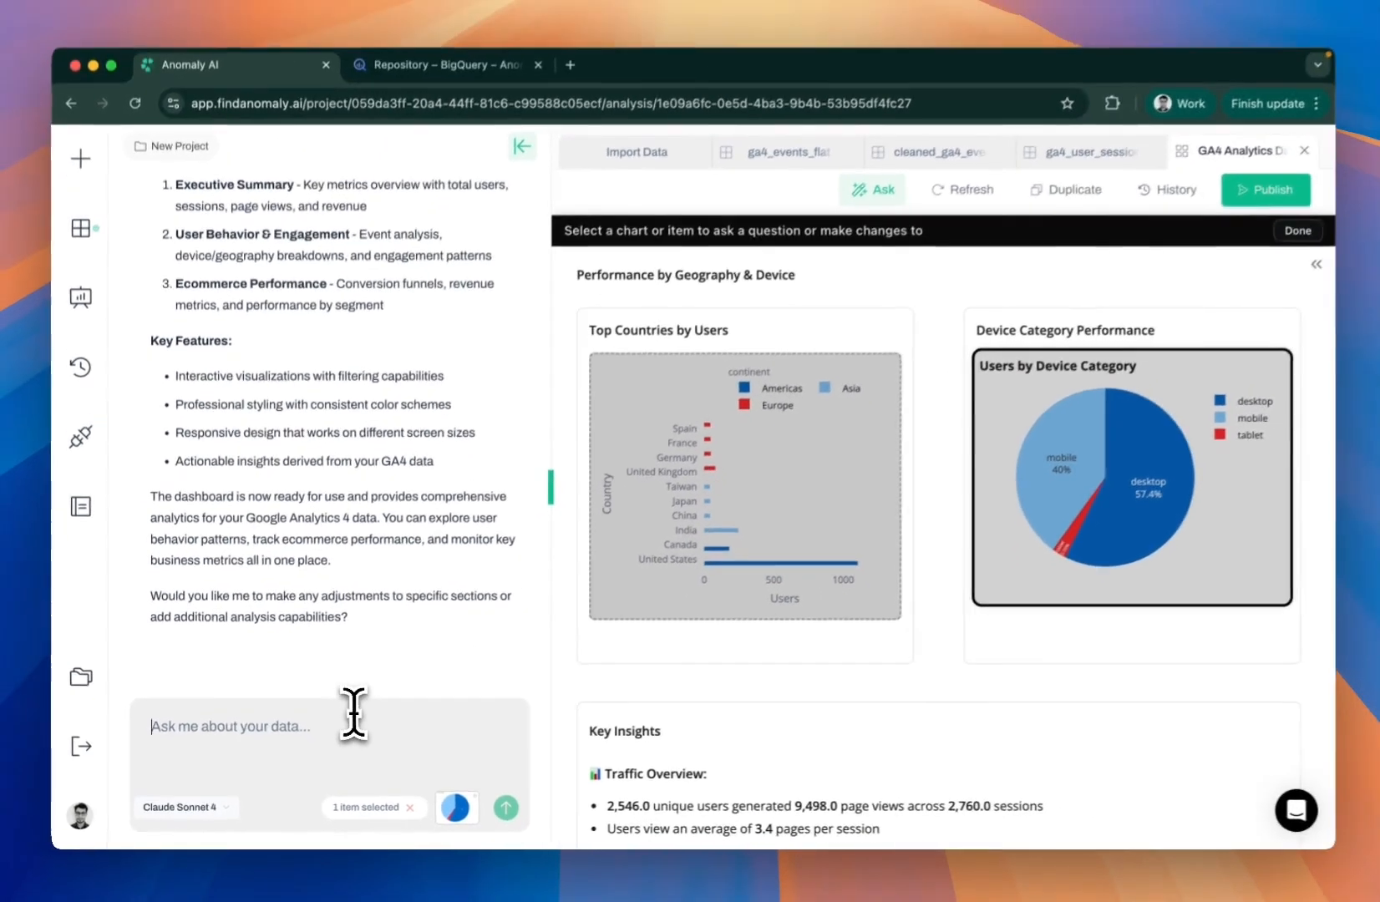
text(Pleas)
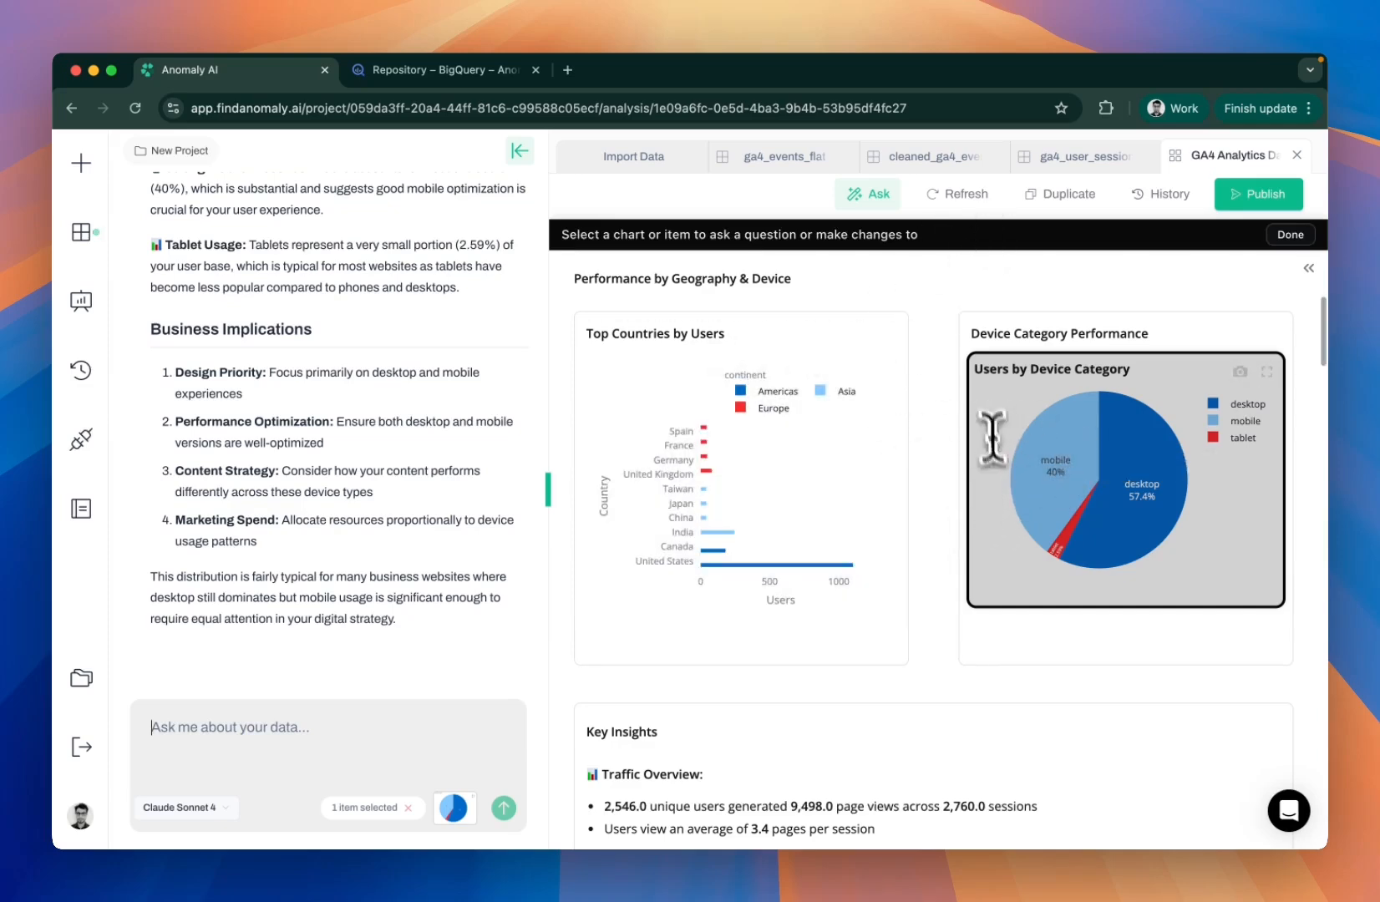
Replace the selected pie chart with the Event Types Overview bar chart and ask the assistant "Can you make it red"
scroll(819, 758, down, 10)
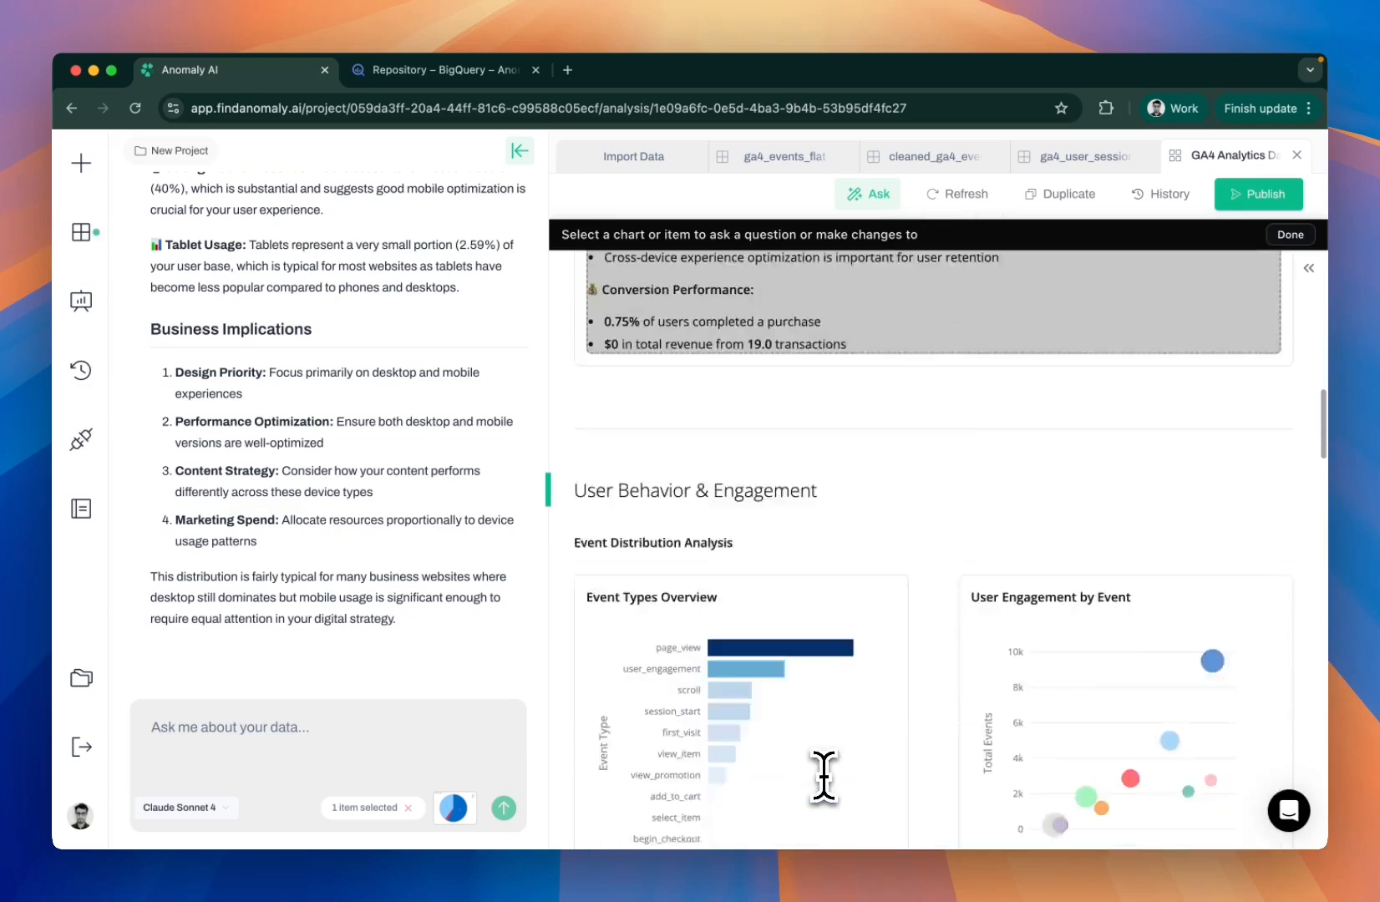
scroll(823, 775, up, 3)
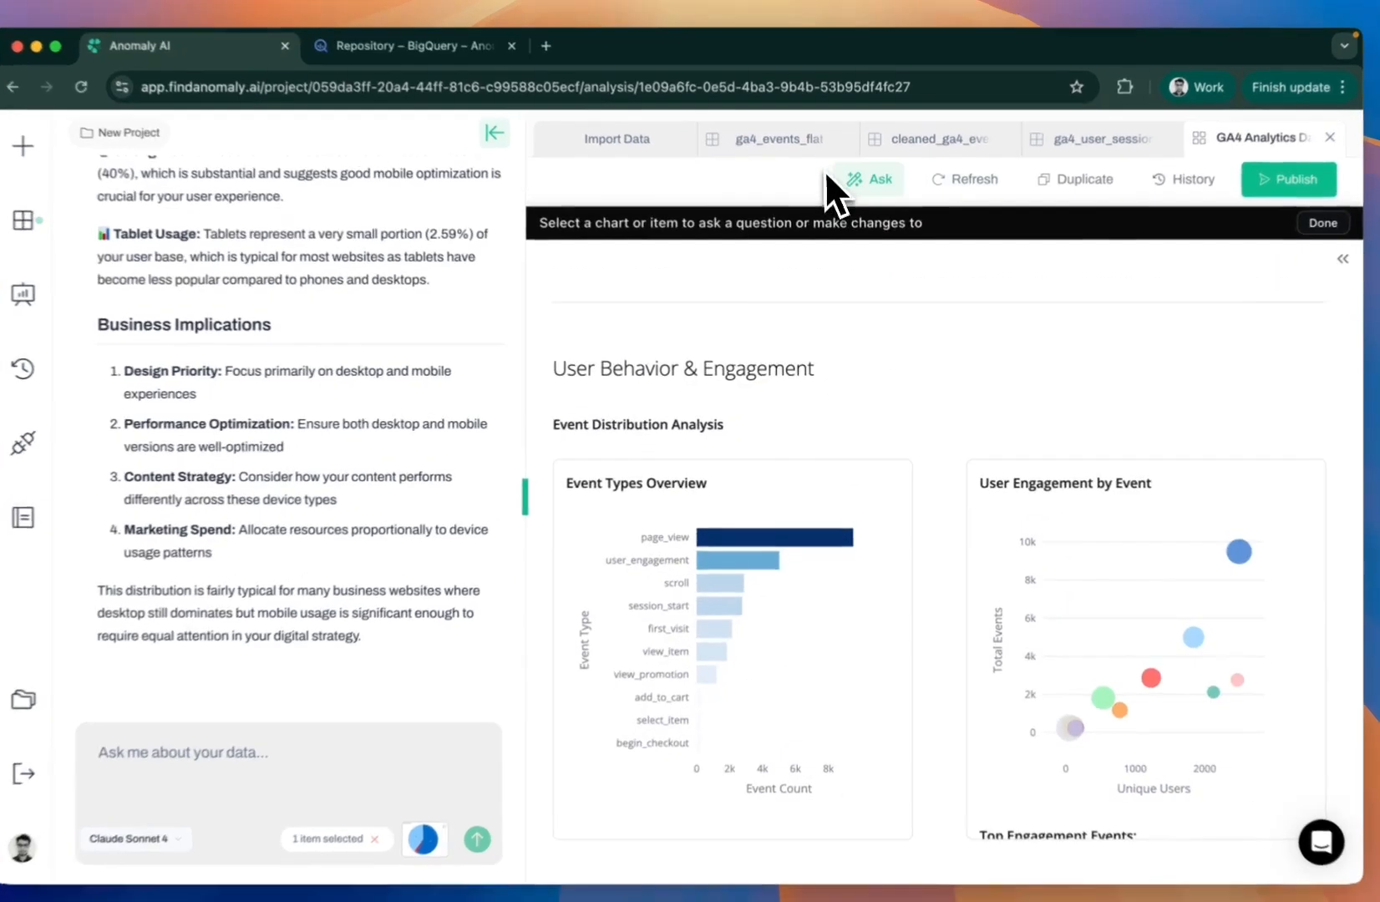
click(864, 177)
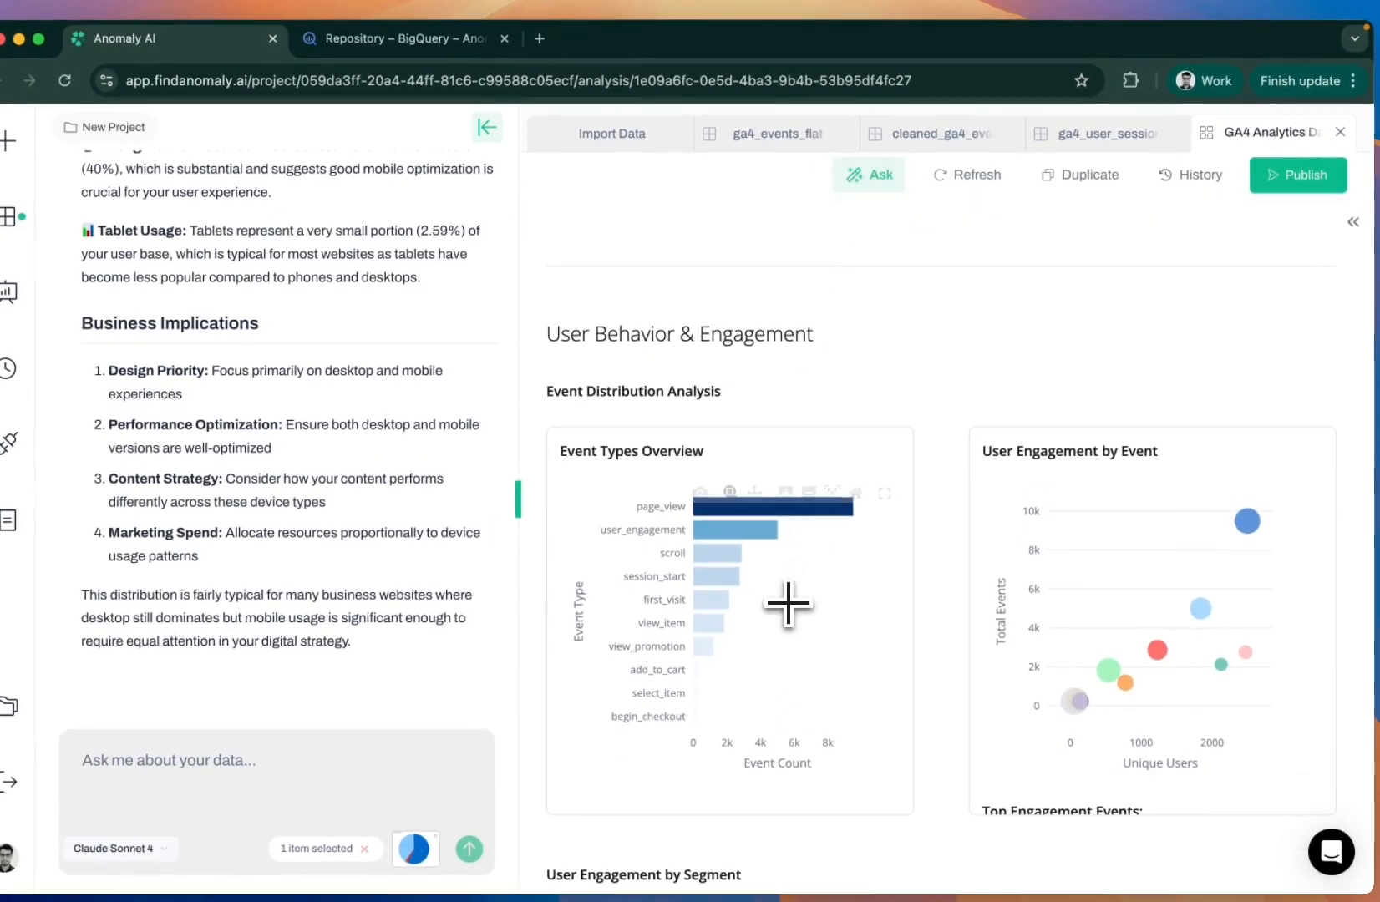
click(401, 821)
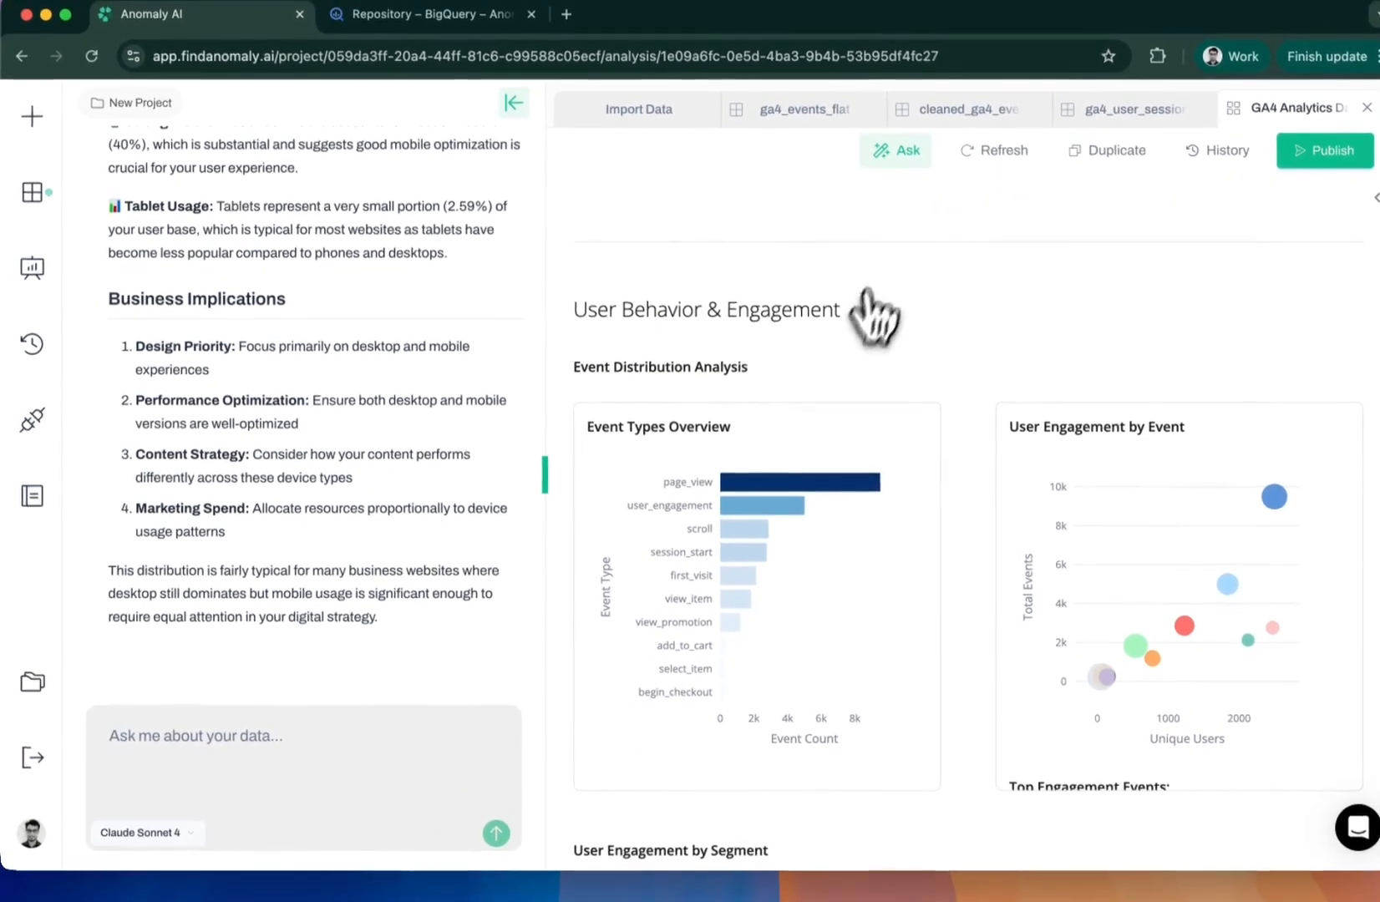
click(898, 150)
click(767, 528)
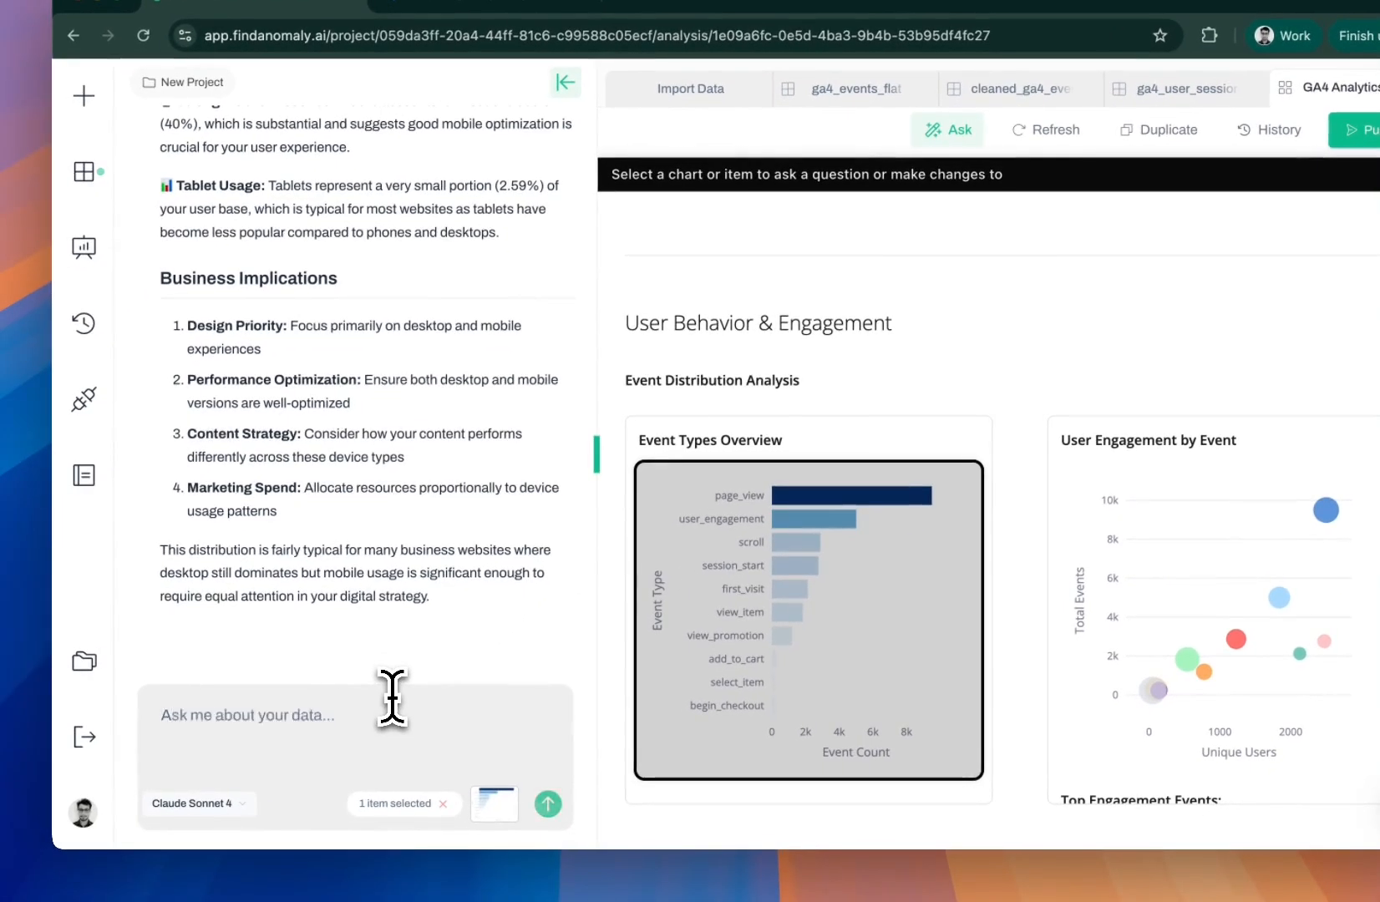
click(392, 701)
text(Can you)
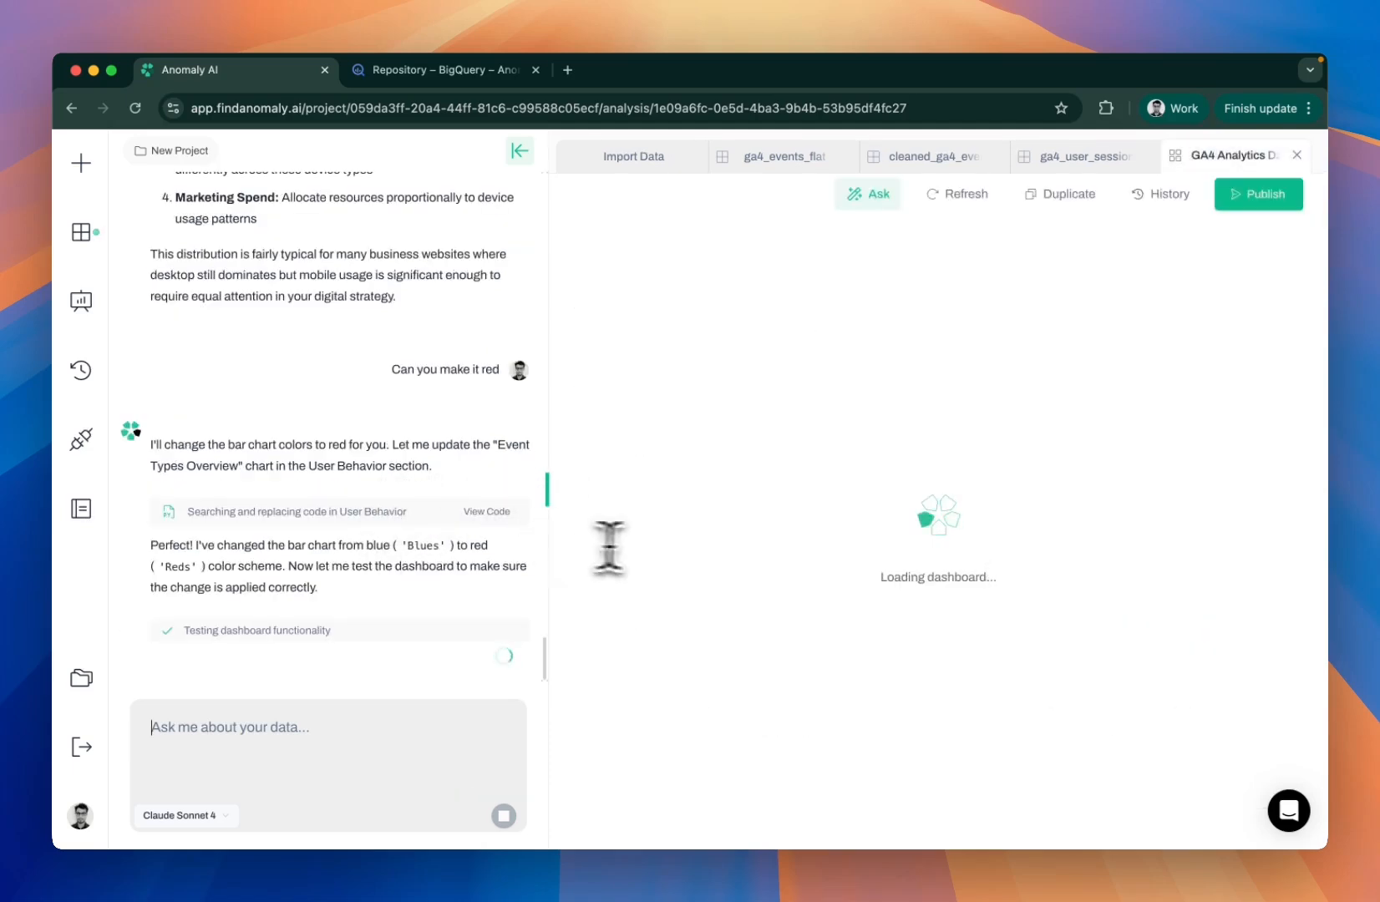
Review the code change for the Event Types Overview chart and check the chart's colours in the reloaded dashboard
scroll(804, 576, down, 5)
scroll(803, 576, down, 10)
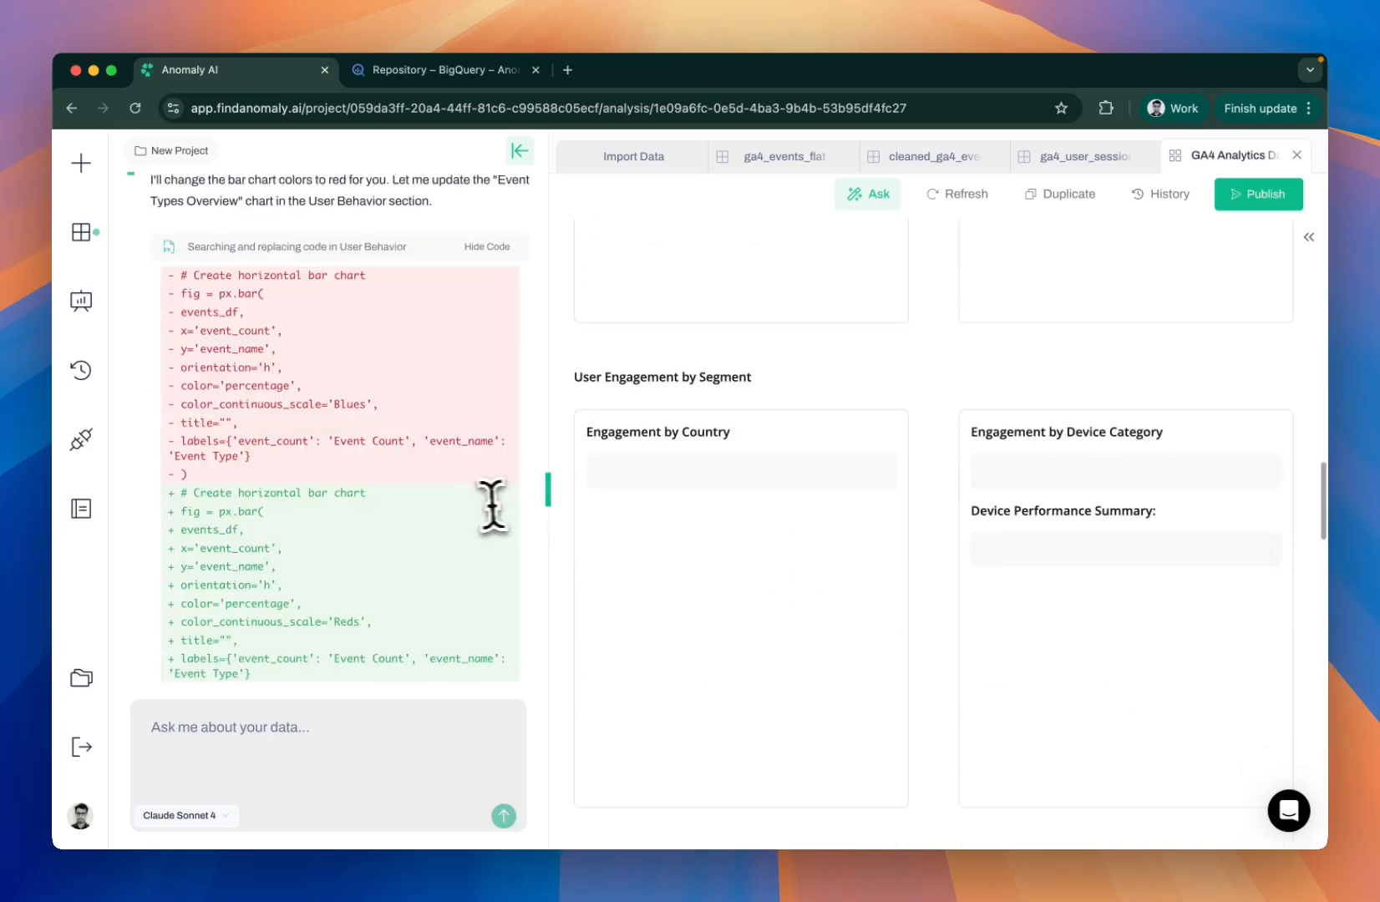
scroll(704, 475, down, 3)
scroll(705, 476, up, 10)
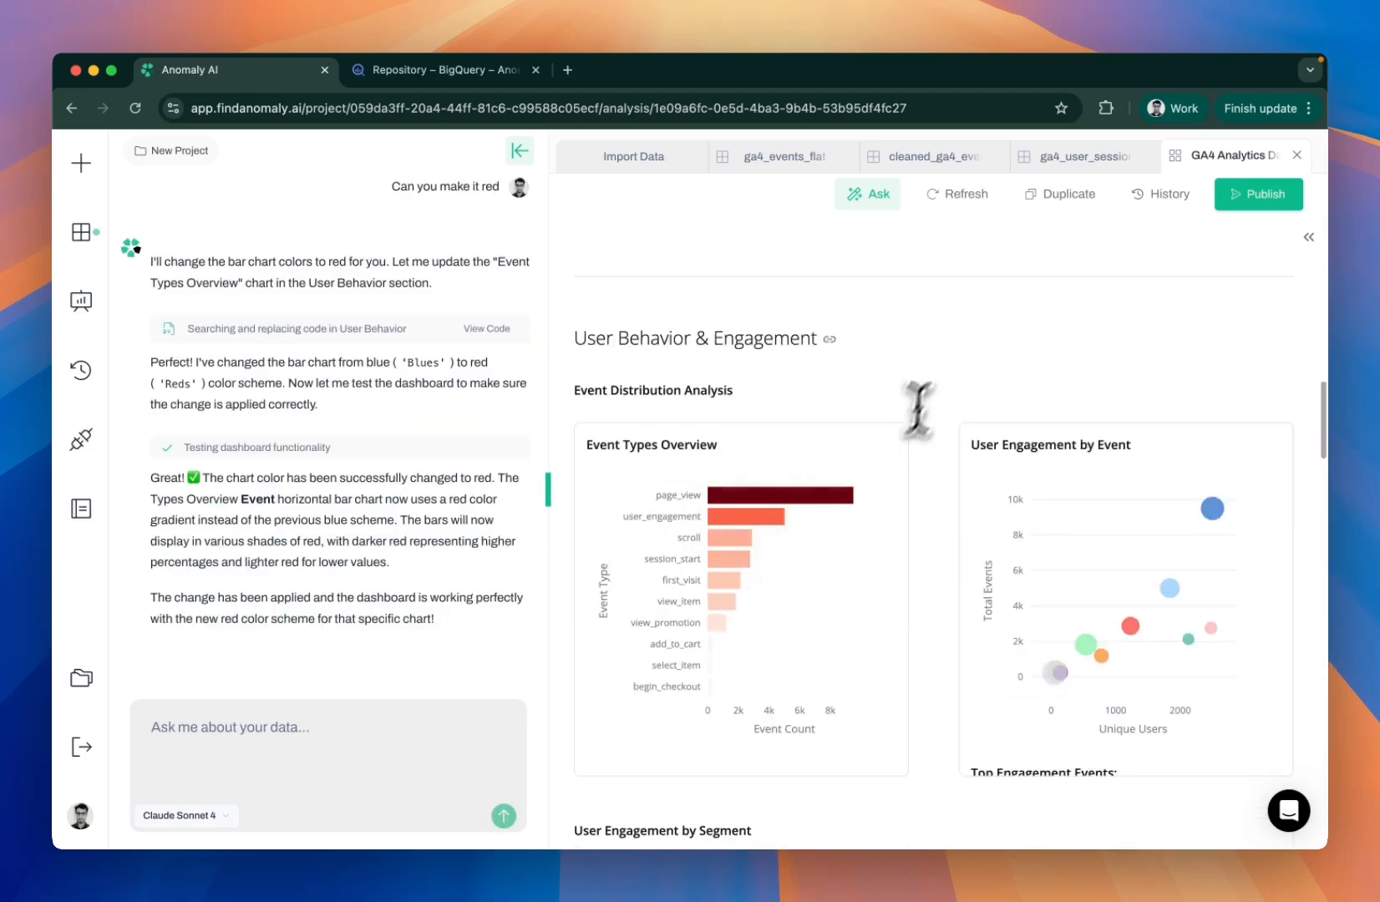
Publish the GA4 Analytics Dashboard and open its public link, which carries an access token, in a new browser tab
click(1259, 193)
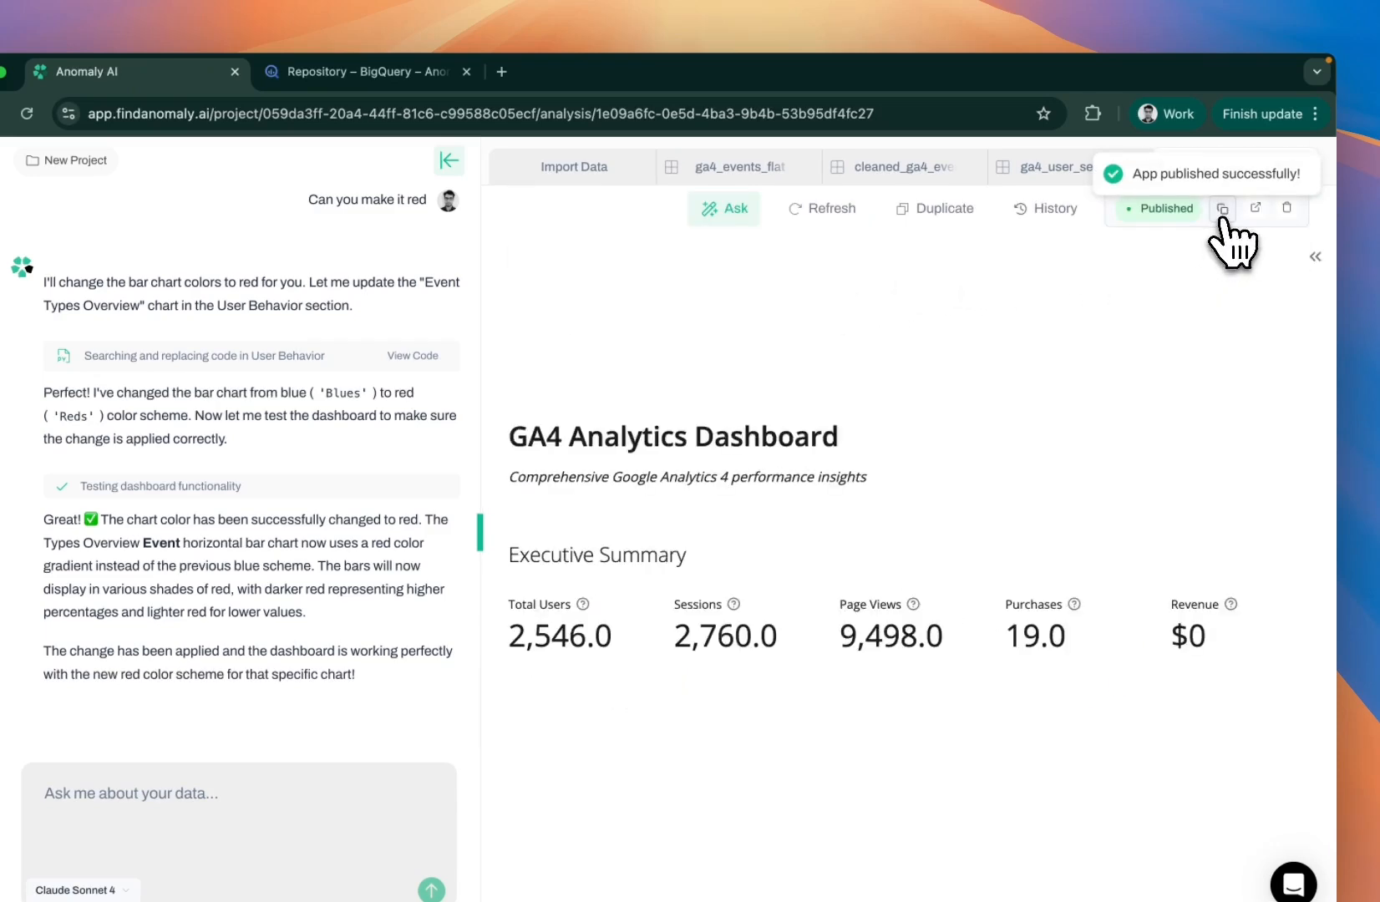
click(1221, 208)
click(501, 71)
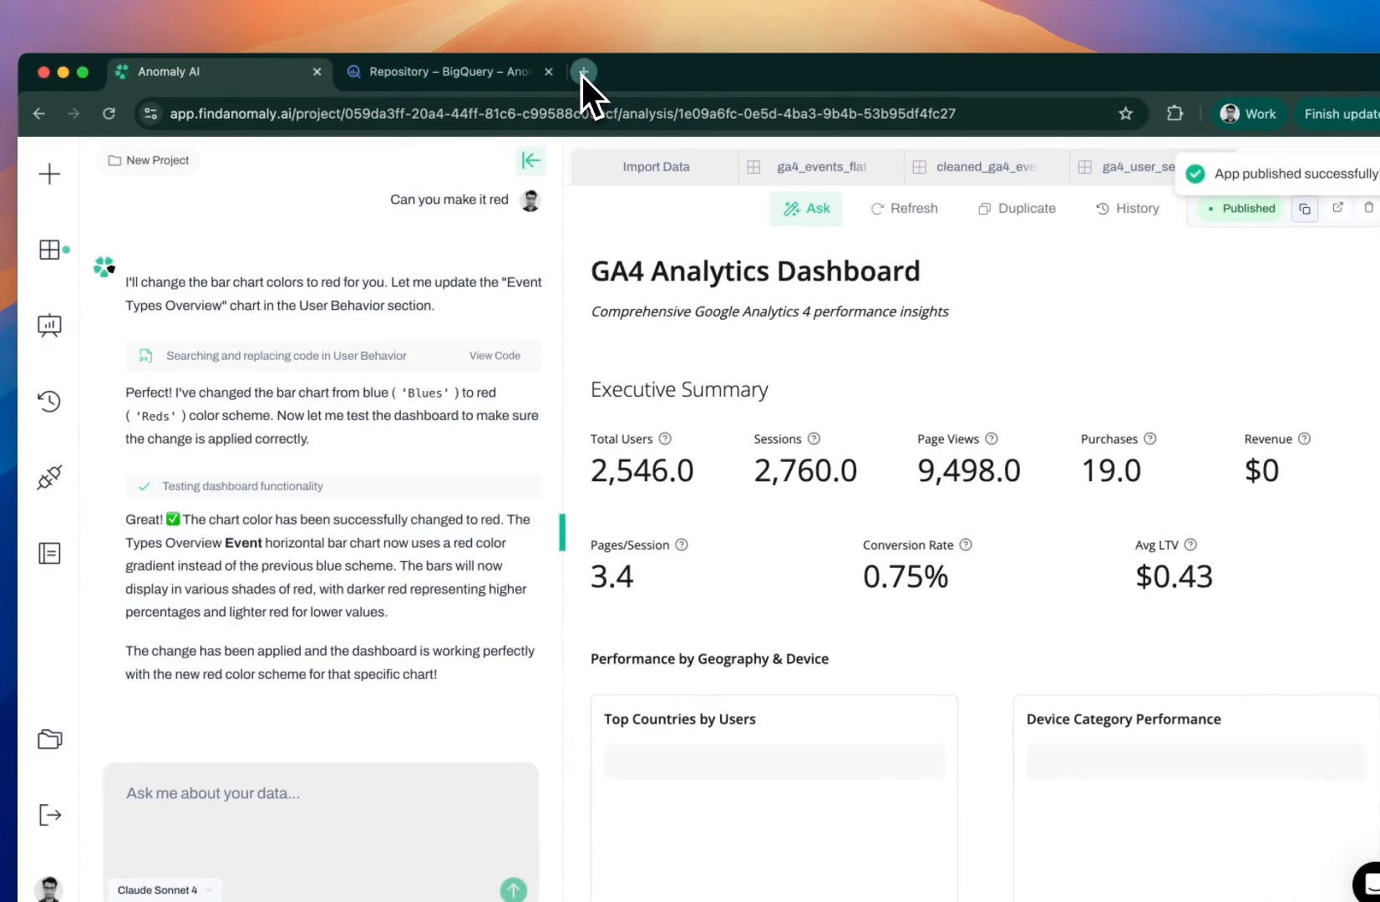
key(super+v)
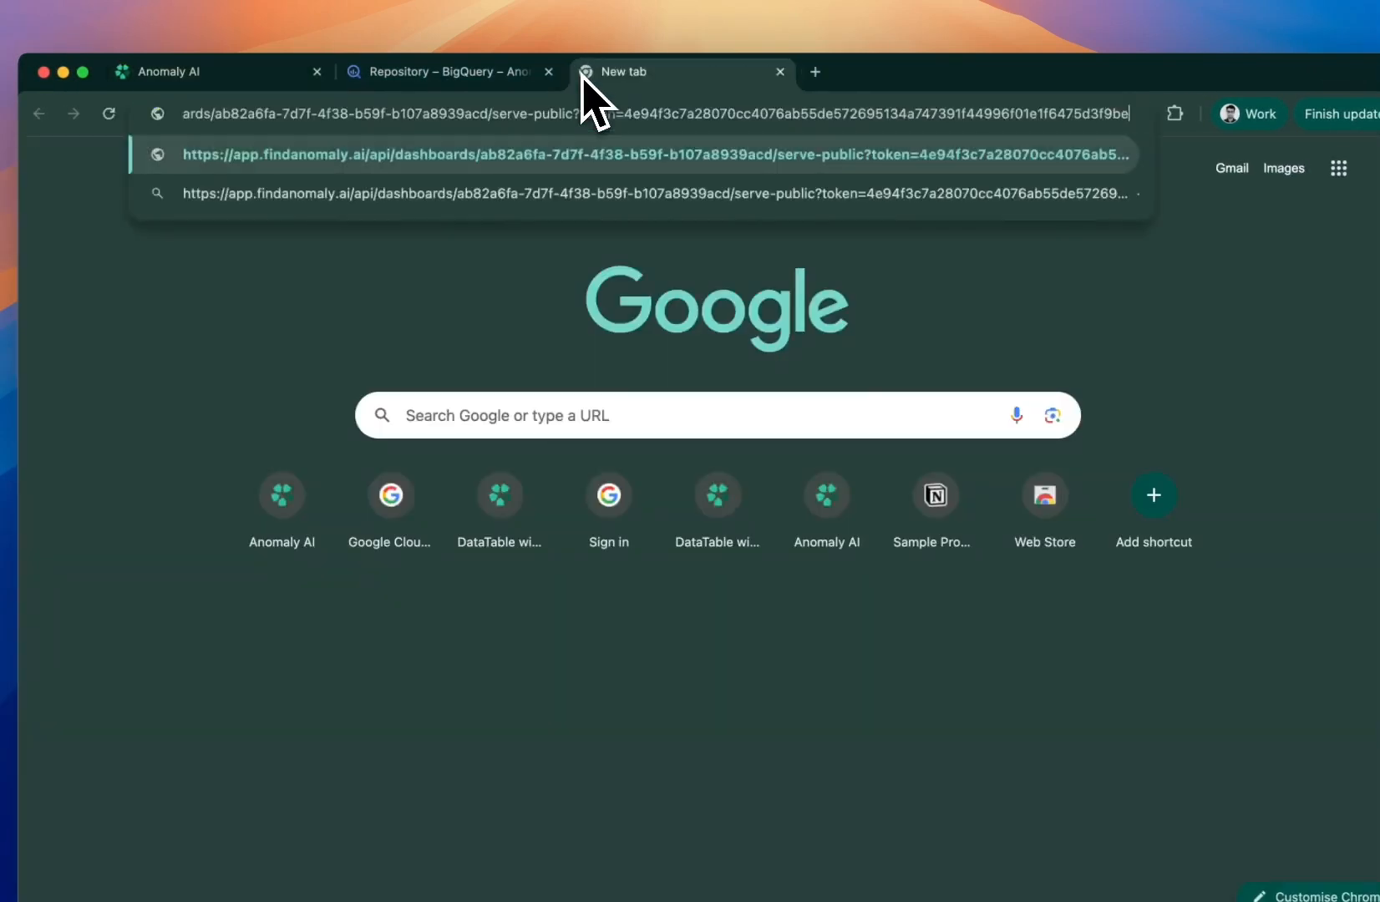
key(Return)
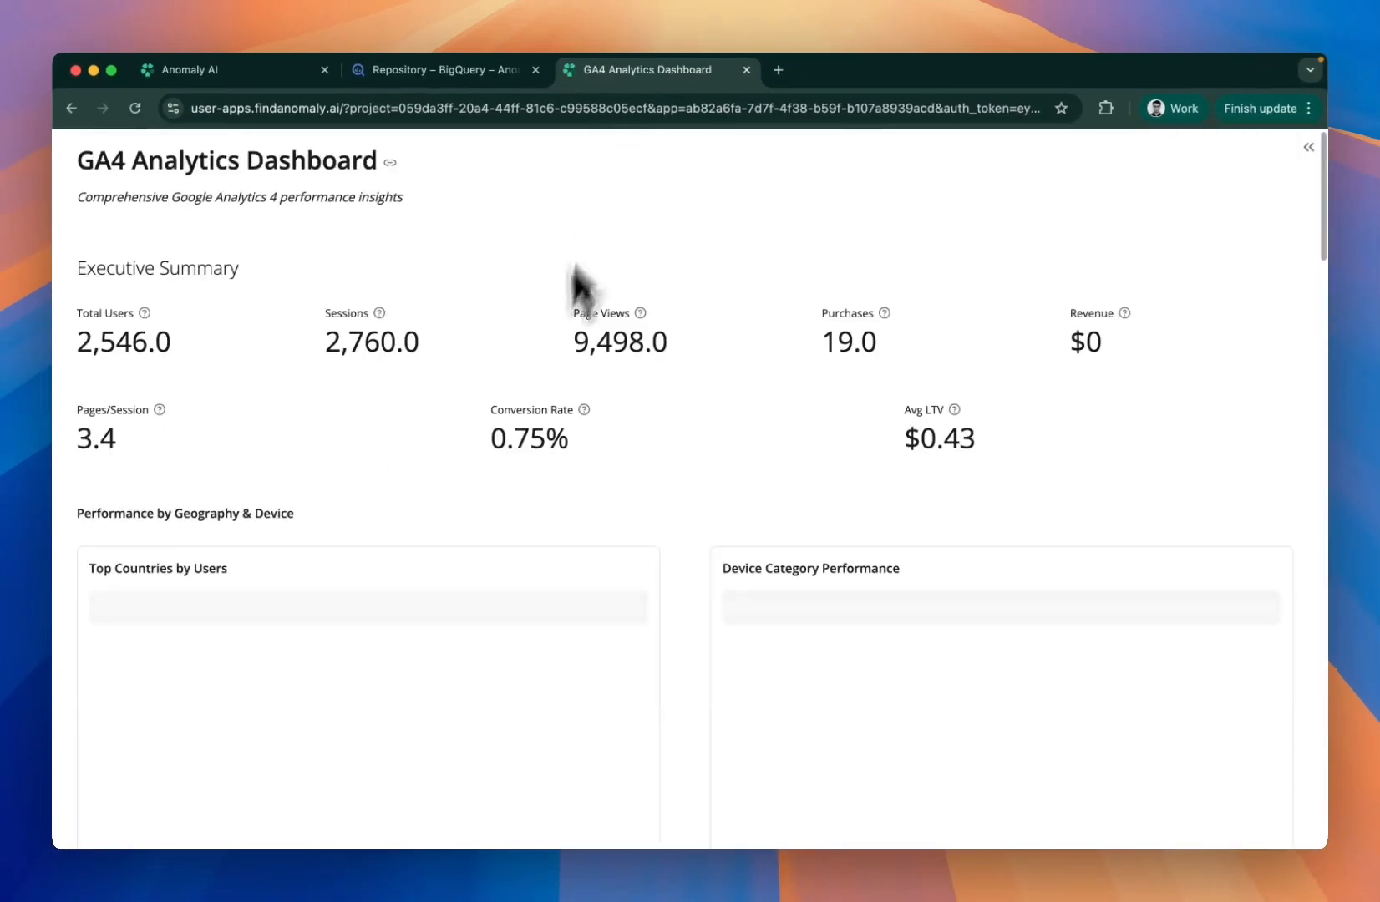
Examine the published dashboard's Executive Summary metrics, geography and device charts, and Key Insights
scroll(656, 616, down, 4)
scroll(610, 696, down, 10)
scroll(611, 696, up, 8)
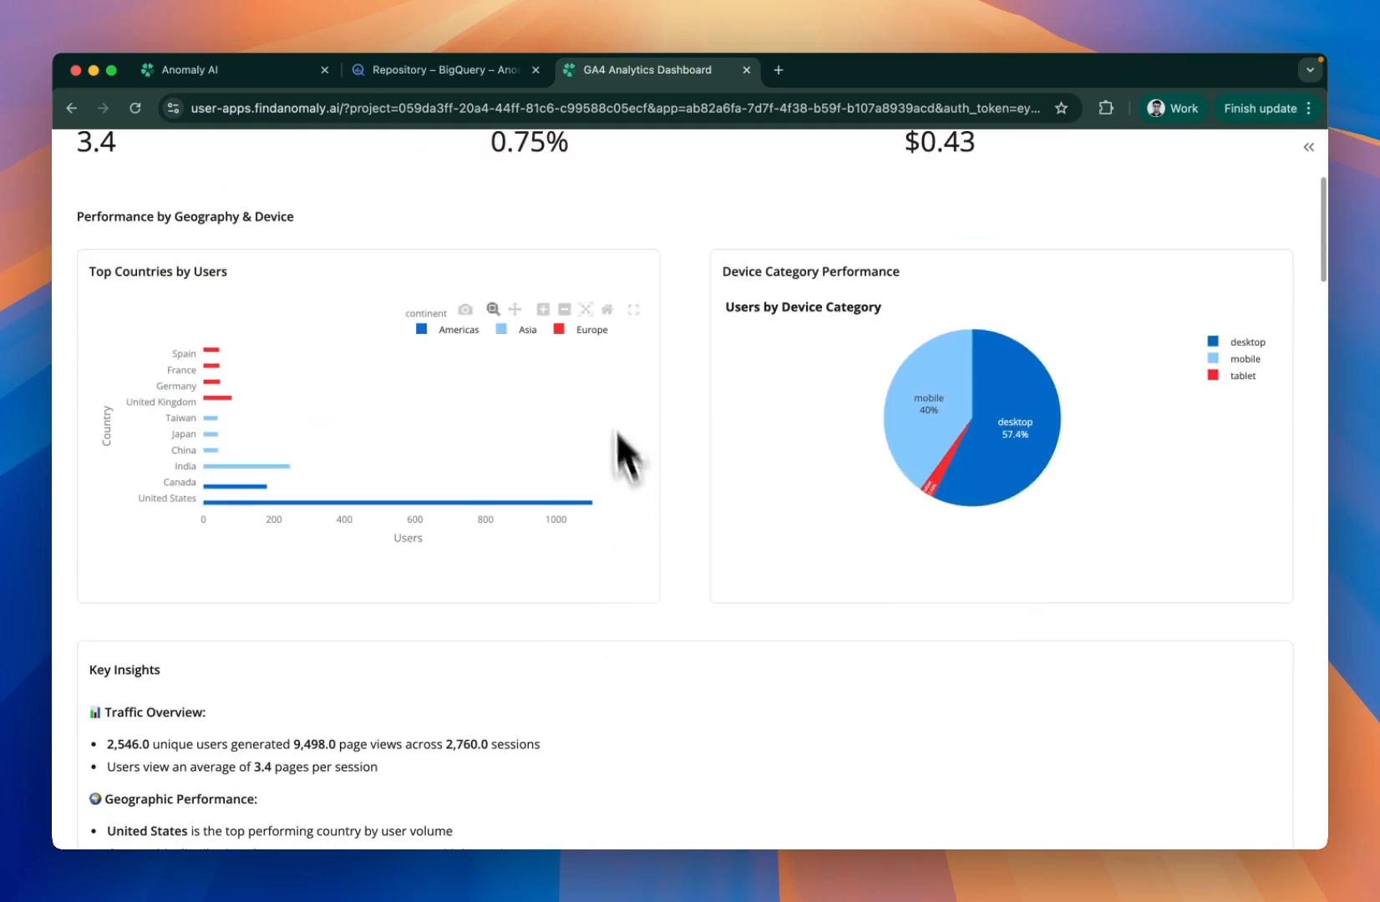